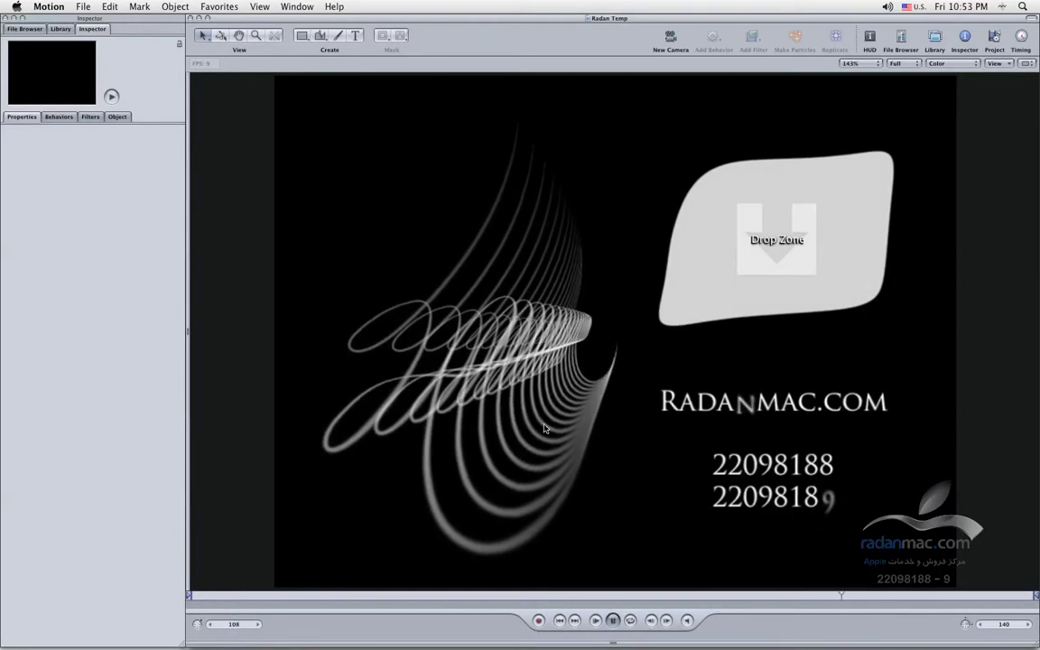
Stop playback and publish the Radanmac.com text object's format parameters to FCP.
{"action": "left_click", "coordinate": [611, 620]}
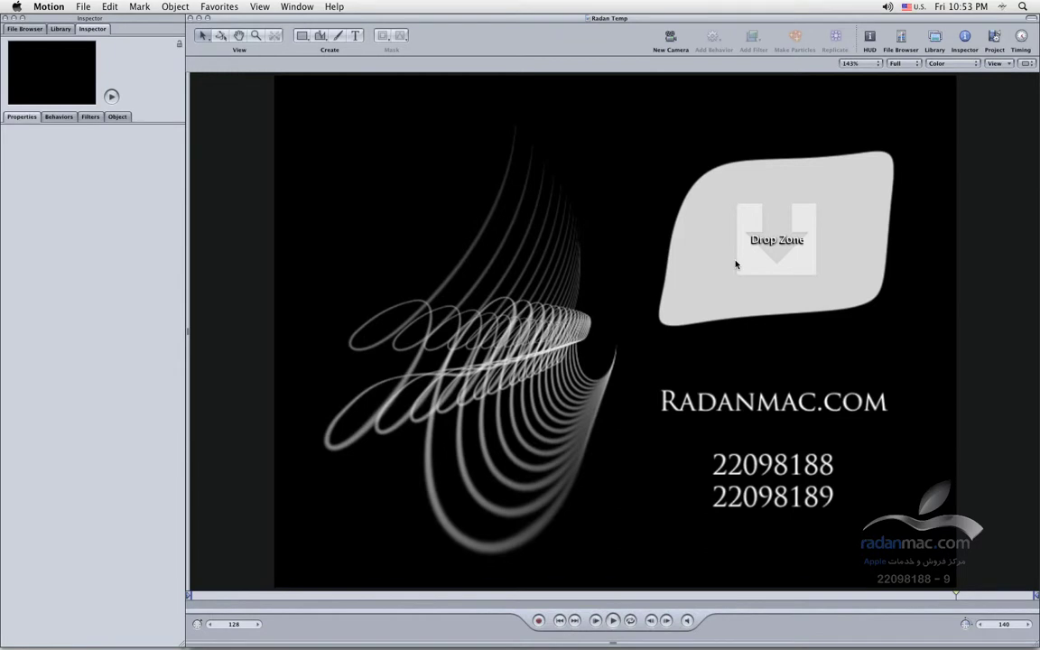
{"action": "left_click", "coordinate": [723, 409]}
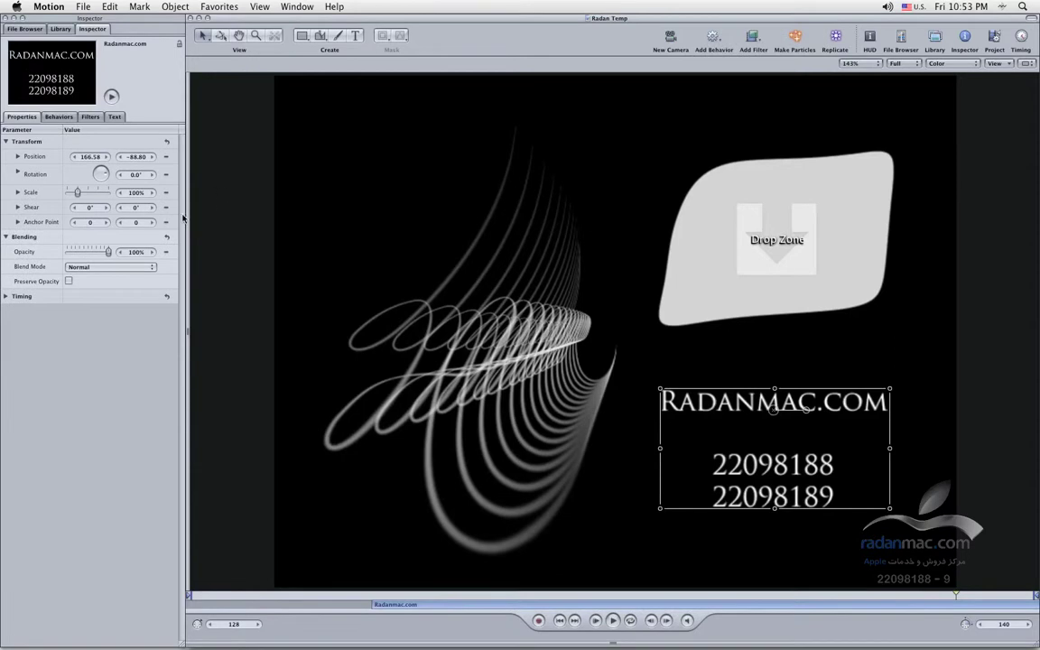
{"action": "left_click", "coordinate": [114, 117]}
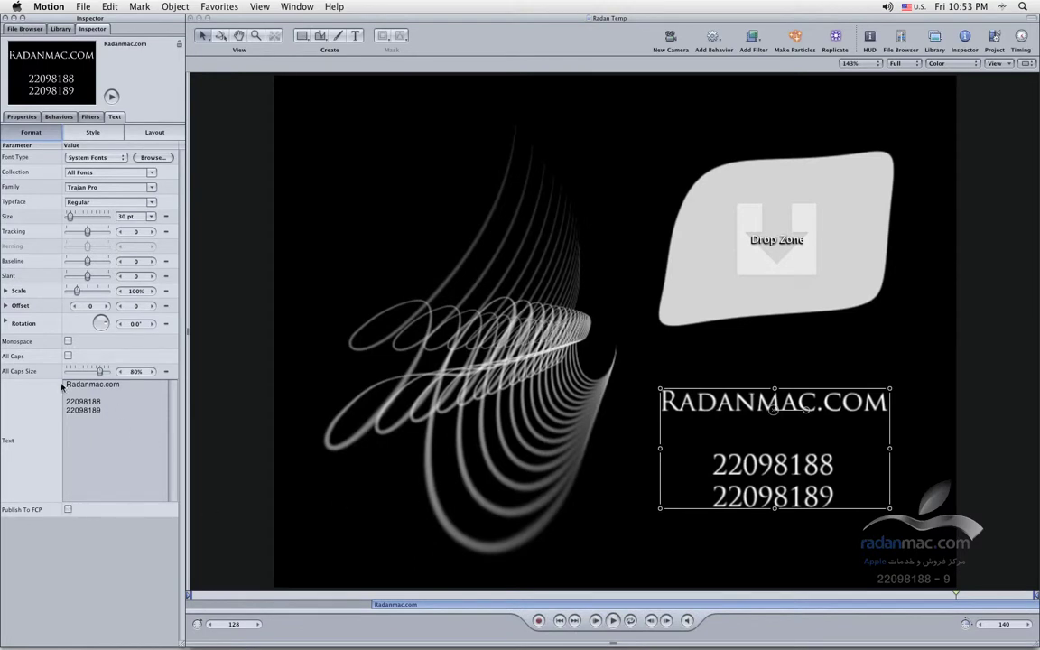
{"action": "left_click", "coordinate": [68, 510]}
Inspect the image settings of the existing drop zone above the text.
{"action": "left_click", "coordinate": [739, 282]}
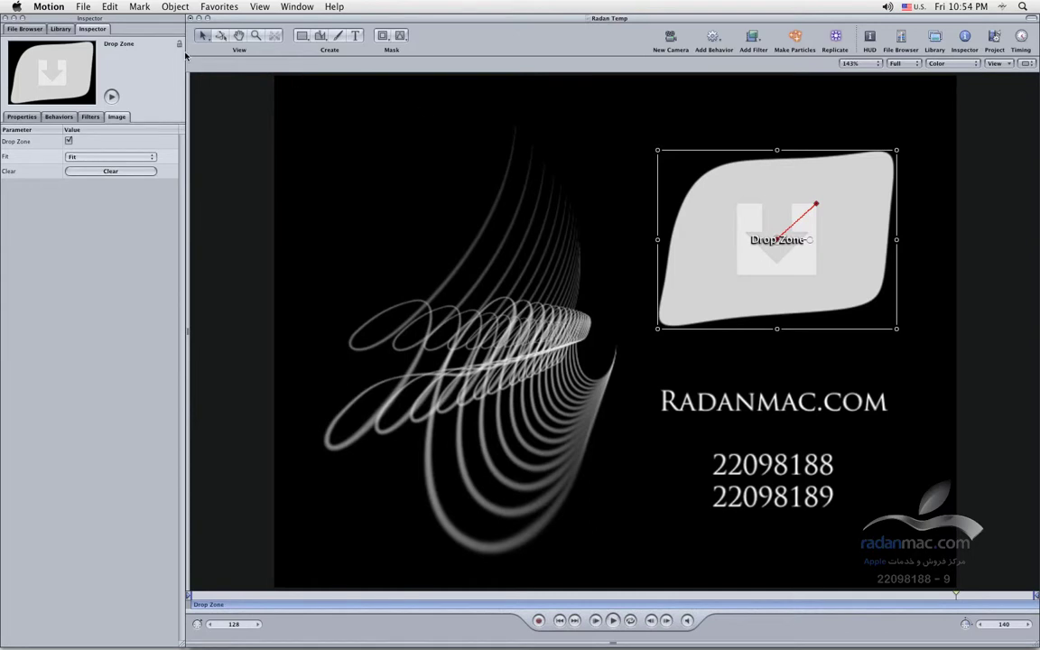
{"action": "left_click", "coordinate": [244, 182]}
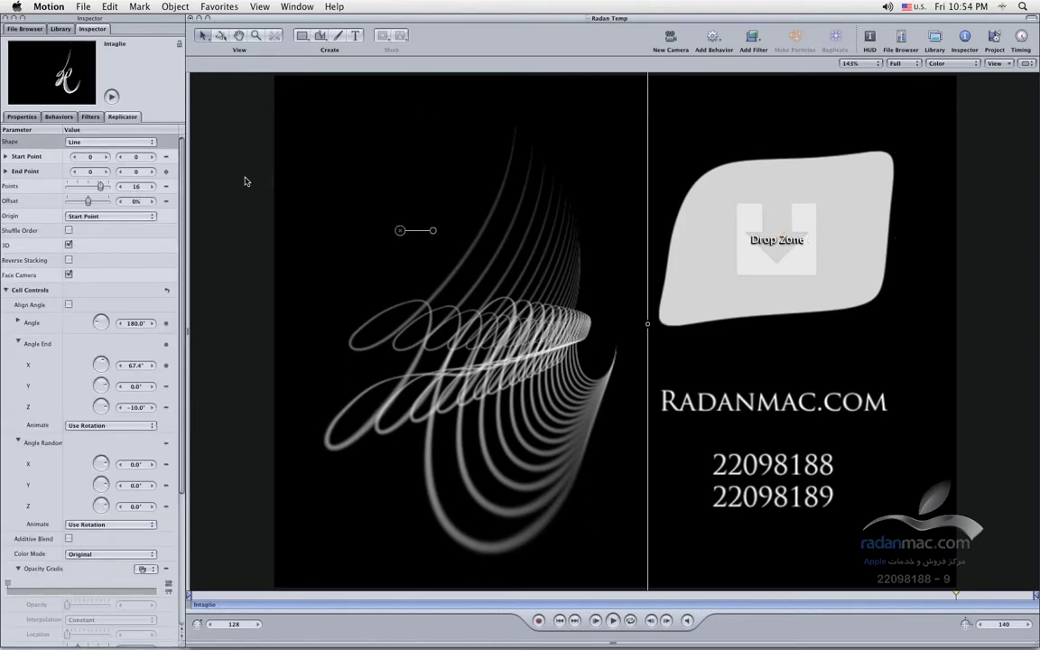
{"action": "left_click", "coordinate": [933, 233]}
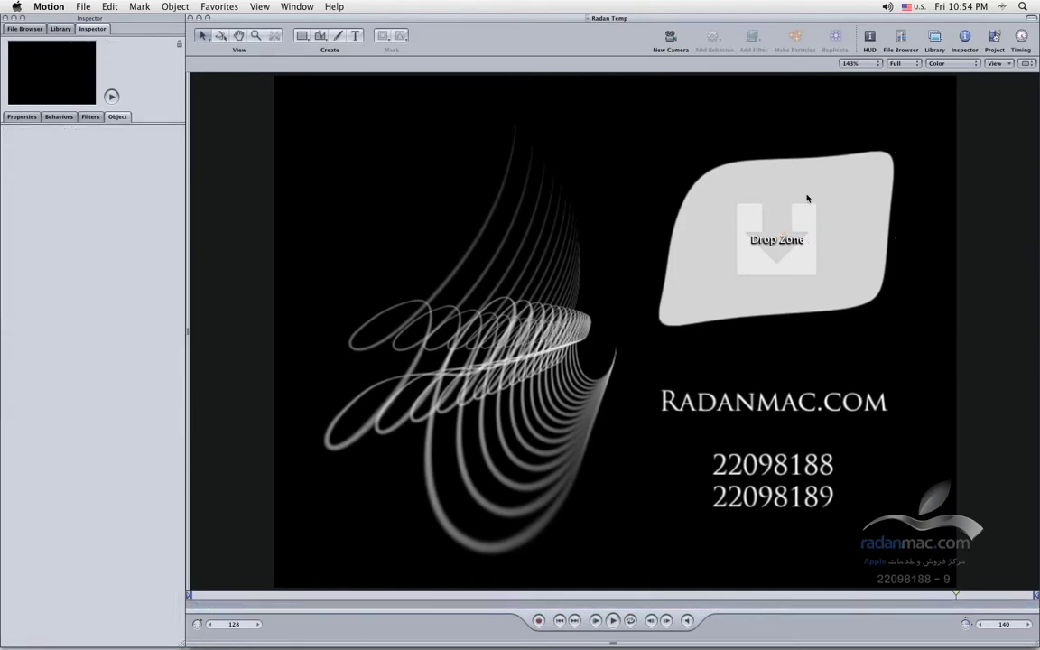
Create a second drop zone and place it below the existing one, over the Radanmac.com text.
{"action": "left_click", "coordinate": [175, 7]}
{"action": "left_click", "coordinate": [225, 65]}
{"action": "left_click_drag", "start_coordinate": [273, 80], "coordinate": [730, 391]}
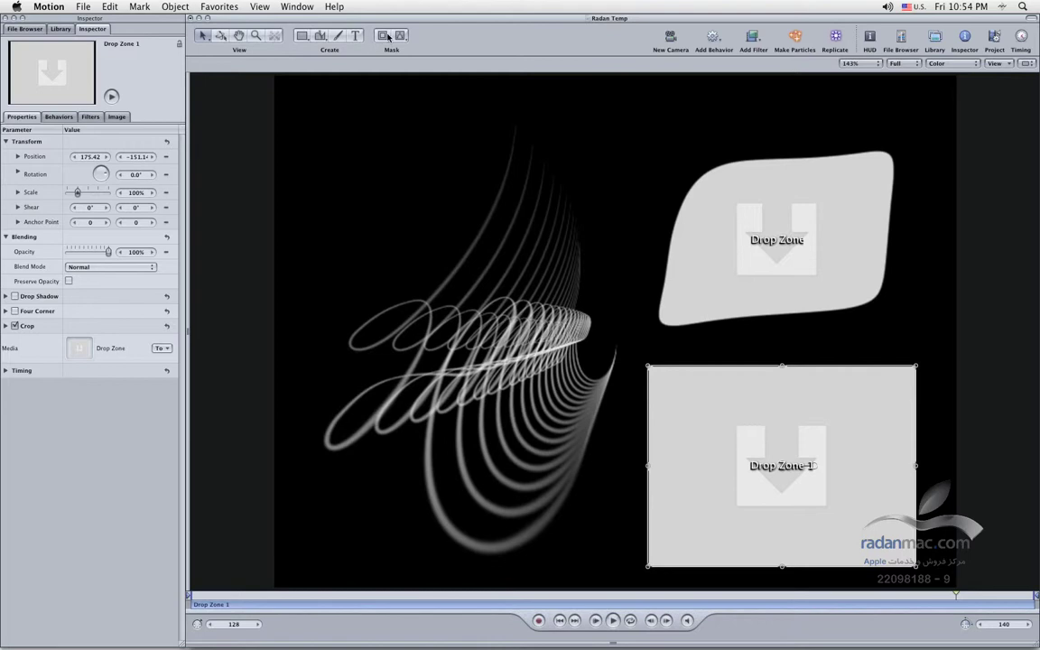
Draw a freehand mask with a rounded irregular outline on the second drop zone and shift the mask within it.
{"action": "left_click_drag", "start_coordinate": [383, 36], "coordinate": [383, 79]}
{"action": "mouse_move", "coordinate": [680, 403]}
{"action": "left_mouse_down"}
{"action": "mouse_move", "coordinate": [736, 381]}
{"action": "mouse_move", "coordinate": [892, 446]}
{"action": "mouse_move", "coordinate": [830, 533]}
{"action": "mouse_move", "coordinate": [738, 547]}
{"action": "mouse_move", "coordinate": [670, 499]}
{"action": "mouse_move", "coordinate": [683, 406]}
{"action": "left_mouse_up"}
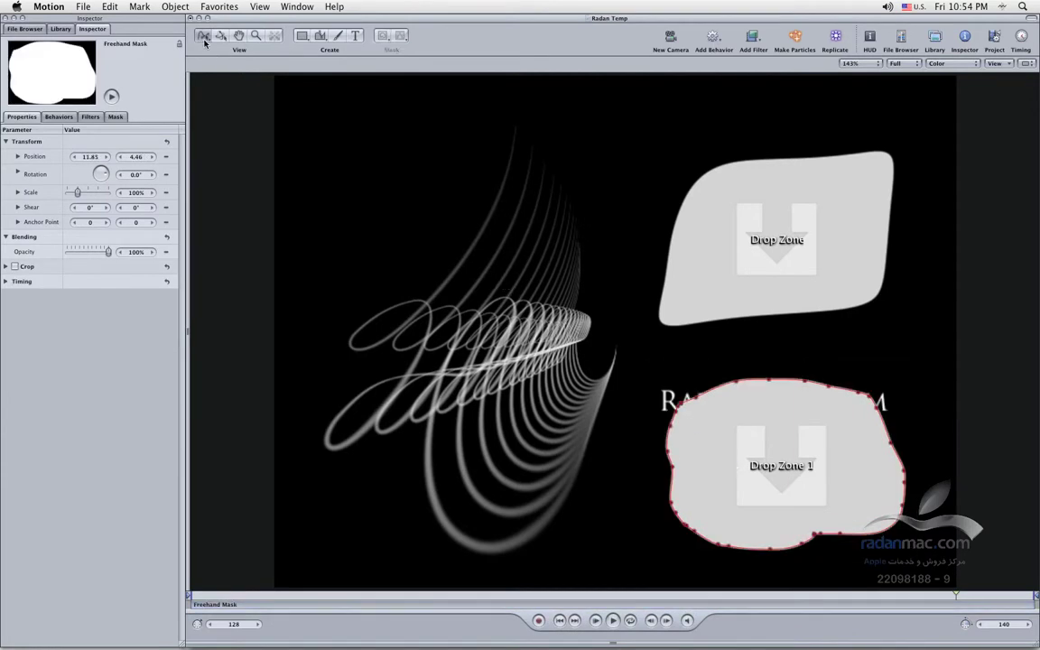
{"action": "left_click_drag", "start_coordinate": [202, 36], "coordinate": [187, 47]}
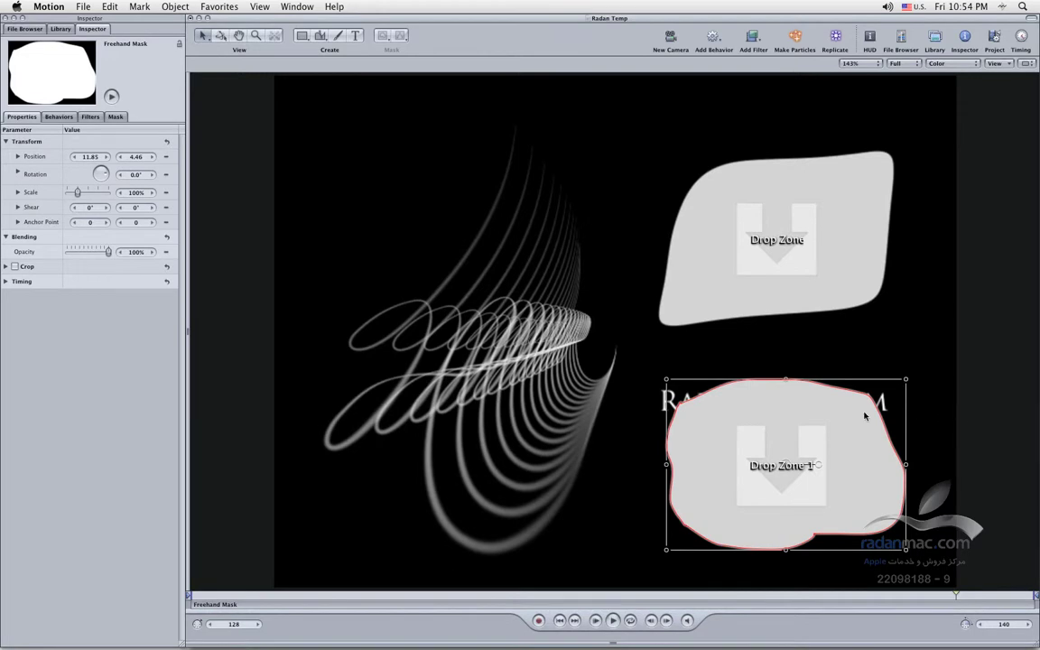
{"action": "mouse_move", "coordinate": [792, 418]}
{"action": "left_mouse_down"}
{"action": "mouse_move", "coordinate": [777, 418]}
{"action": "mouse_move", "coordinate": [788, 408]}
{"action": "left_mouse_up"}
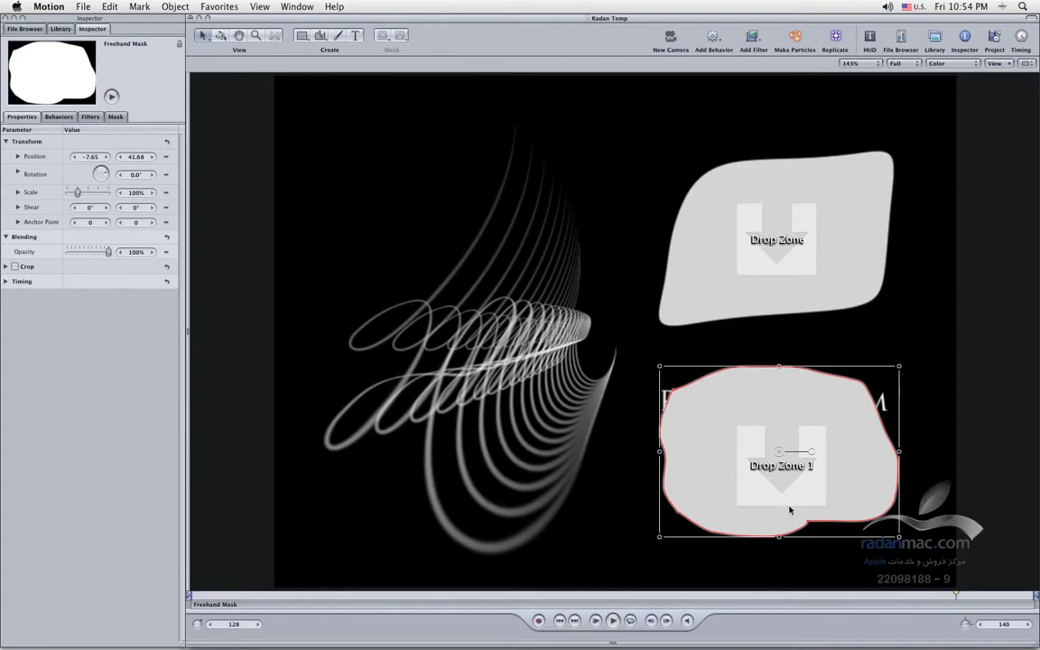
{"action": "key", "text": "super+z"}
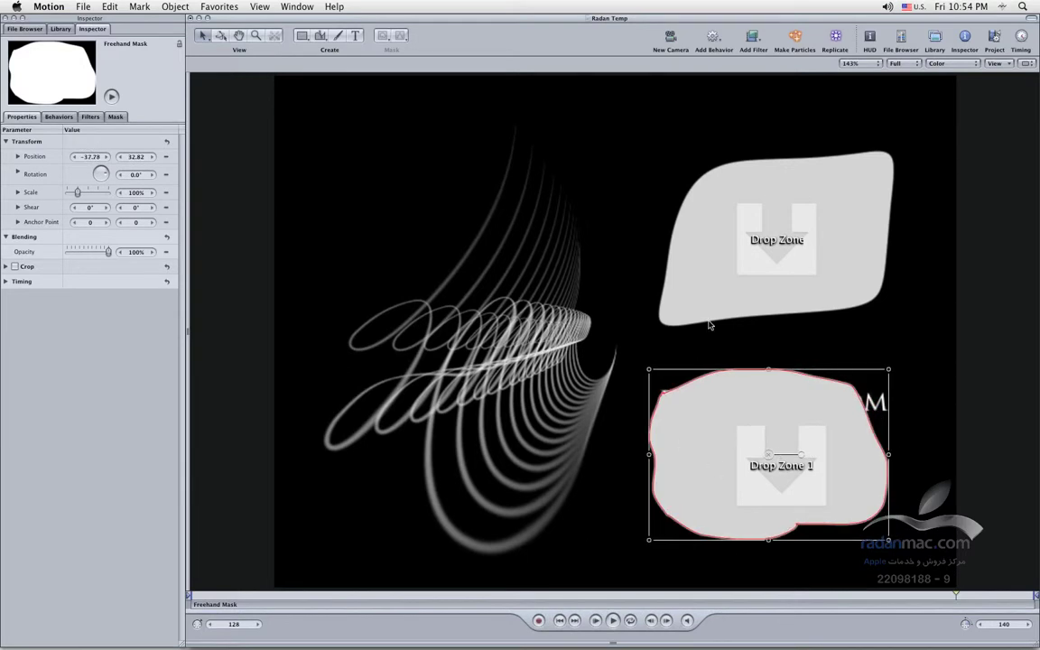
Delete the masked second drop zone covering the text.
{"action": "key", "text": "super+shift+a"}
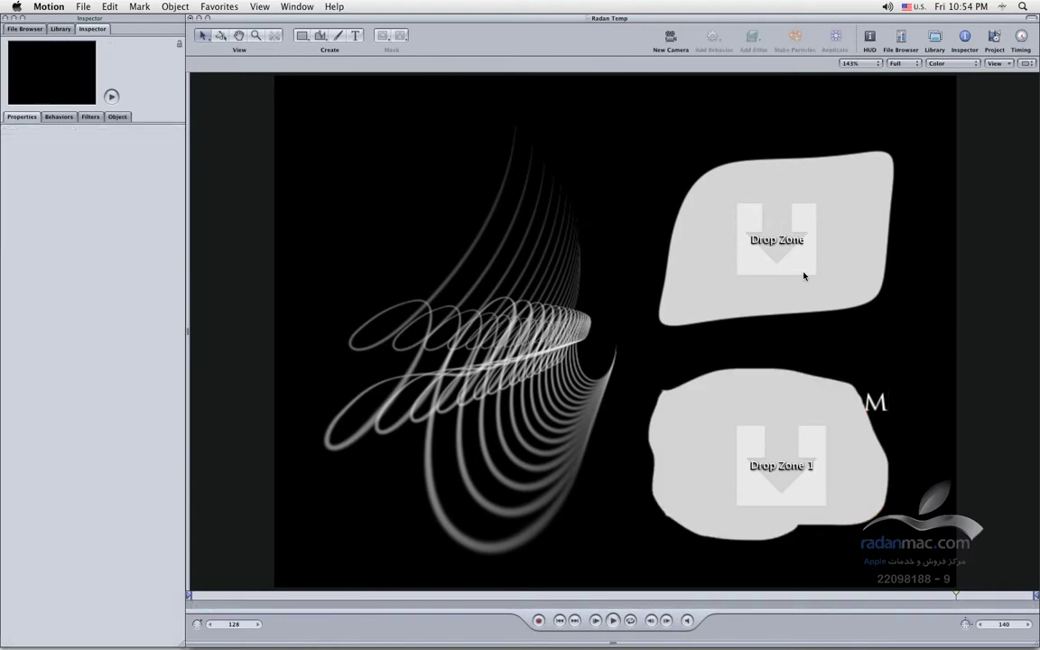
{"action": "left_click", "coordinate": [798, 458]}
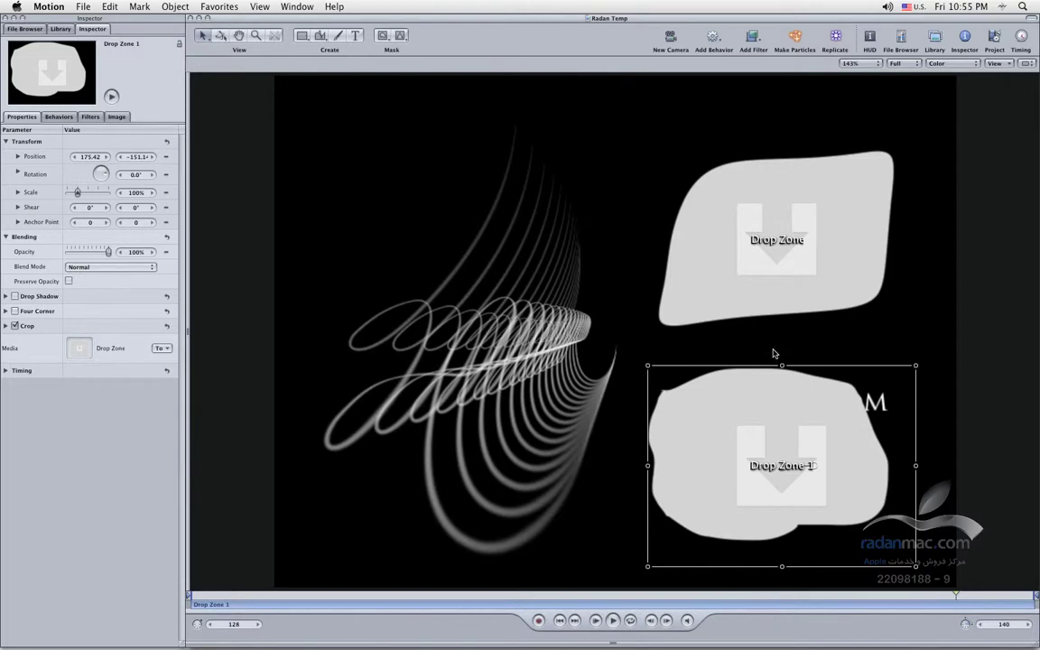
{"action": "key", "text": "Delete"}
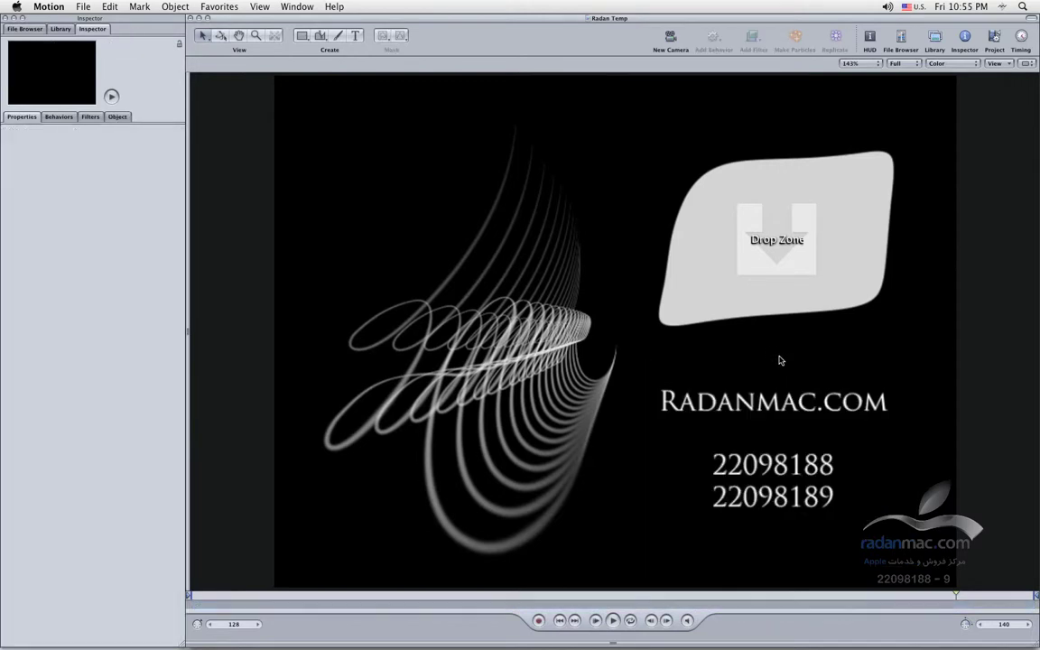
{"action": "left_click", "coordinate": [813, 284]}
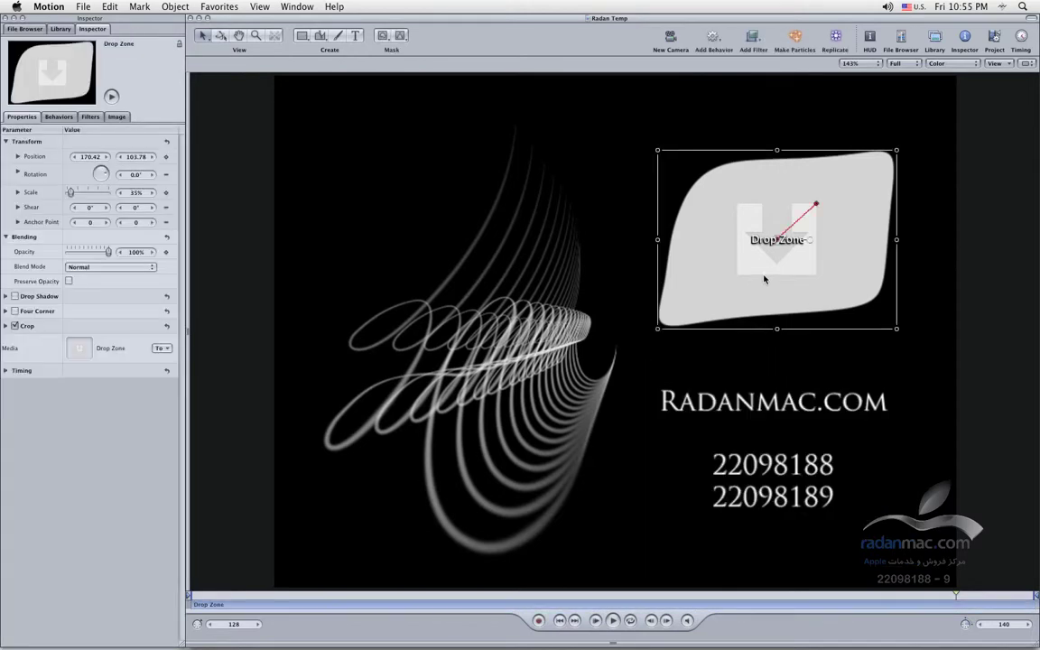
{"action": "left_click", "coordinate": [163, 7]}
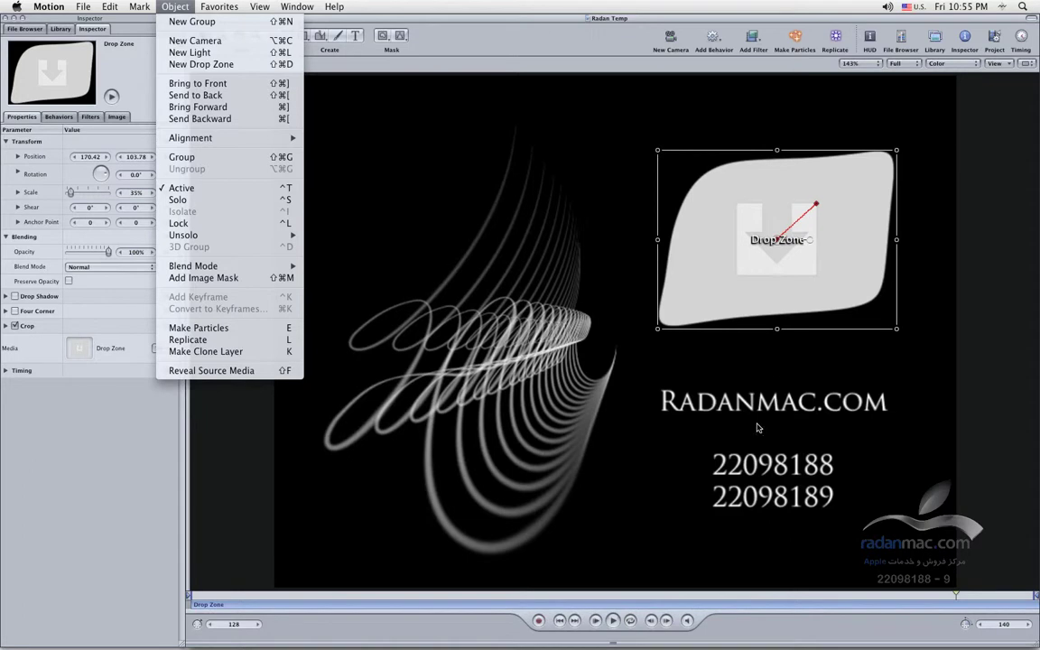
{"action": "left_click", "coordinate": [695, 367]}
{"action": "left_click", "coordinate": [711, 366]}
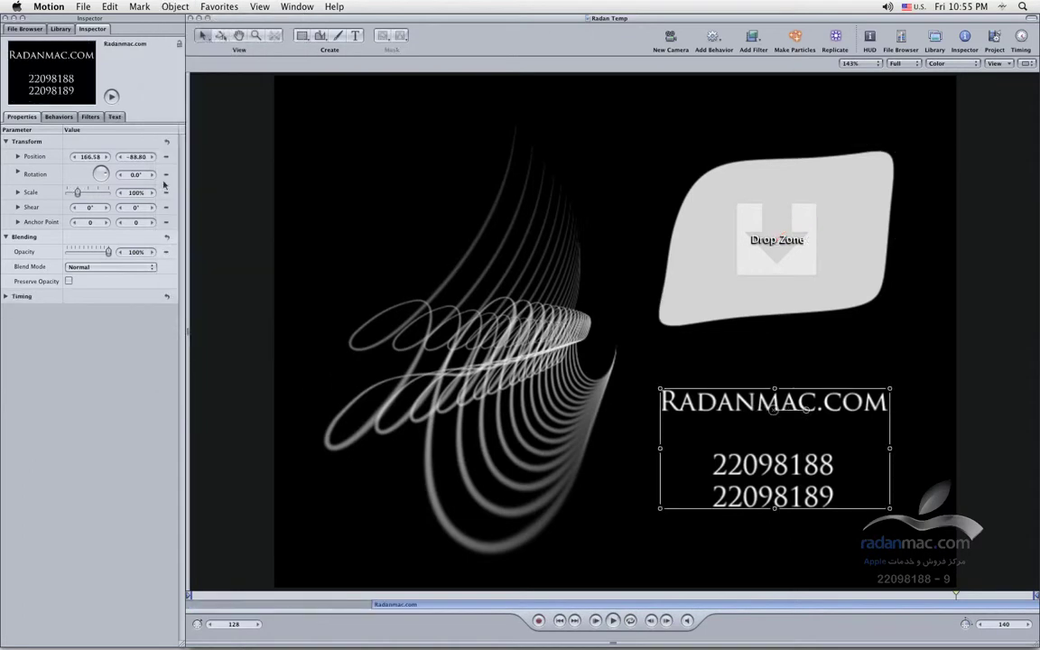
{"action": "left_click", "coordinate": [1001, 389]}
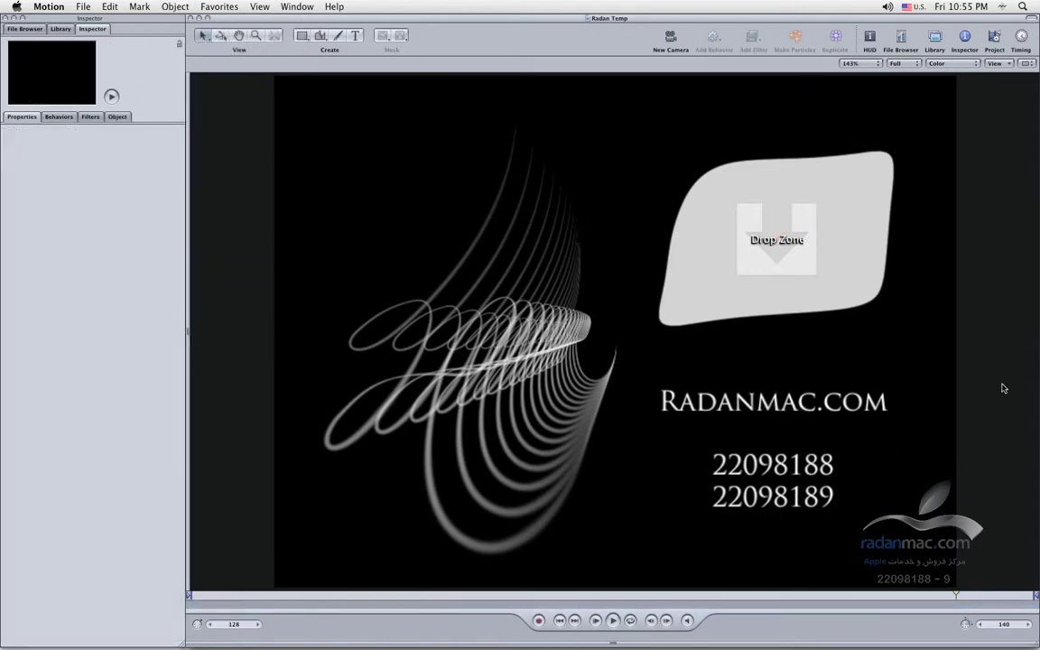
Set up saving the project as a template named Radan Template with Create QuickTime Preview enabled.
{"action": "left_click", "coordinate": [106, 5]}
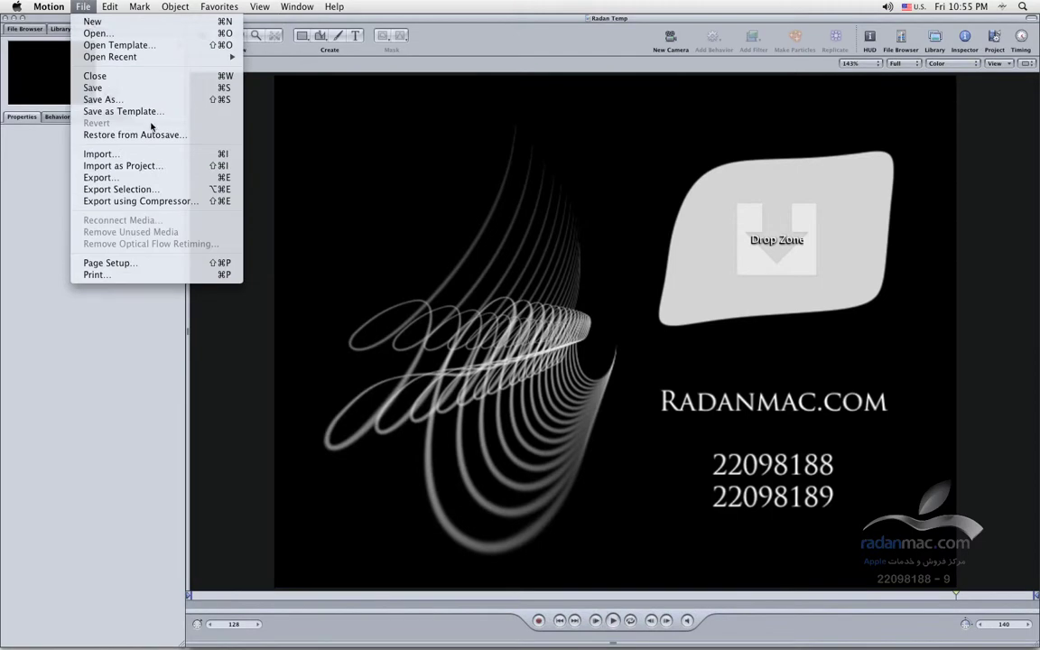
{"action": "left_click", "coordinate": [146, 110]}
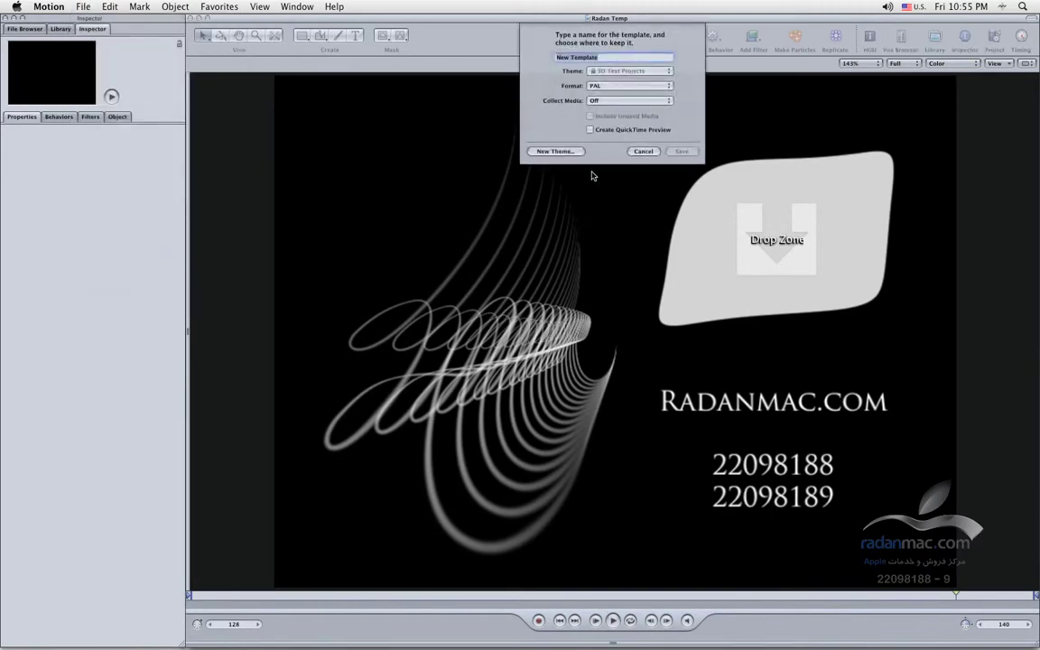
{"action": "left_click", "coordinate": [632, 101]}
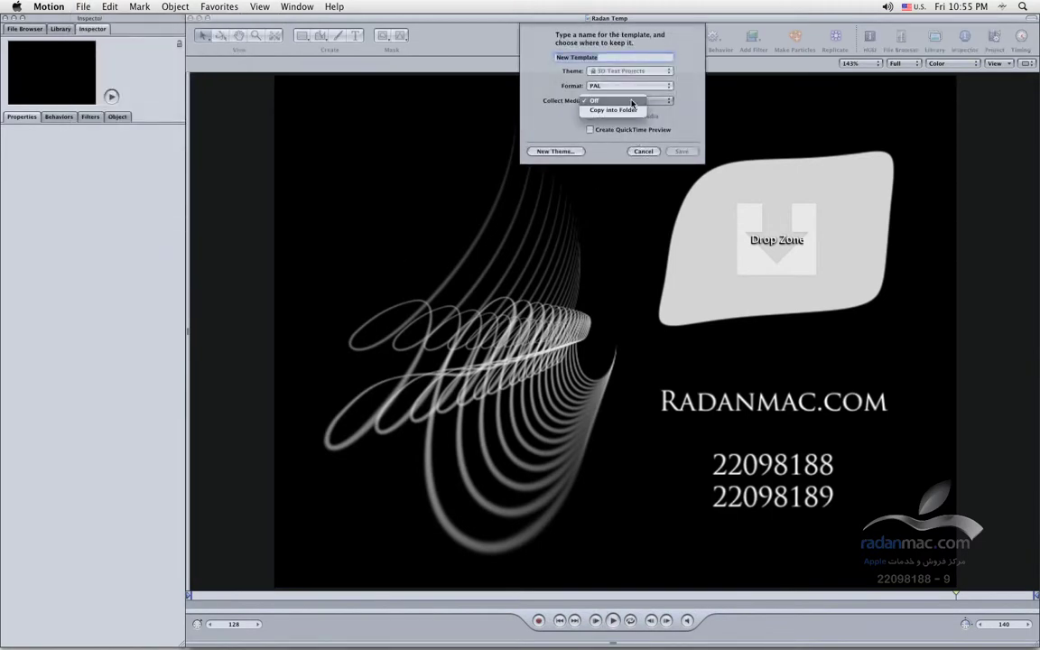
{"action": "left_click", "coordinate": [675, 99]}
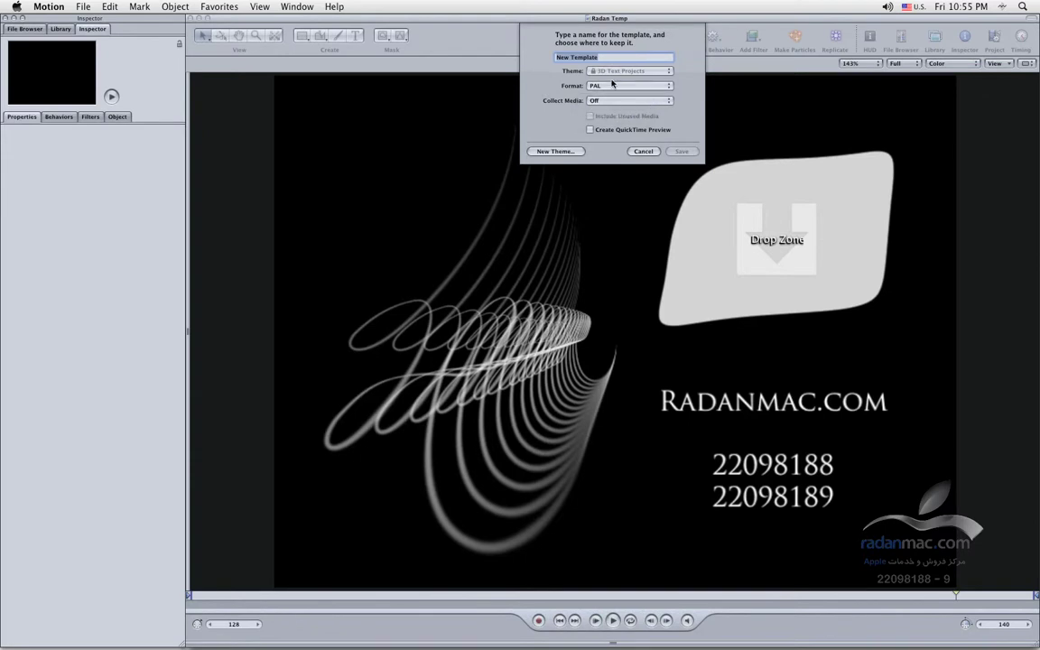
{"action": "left_click", "coordinate": [611, 131]}
{"action": "type", "text": "Radan"}
Assign the template to the My Thems theme and save it.
{"action": "left_click", "coordinate": [630, 74]}
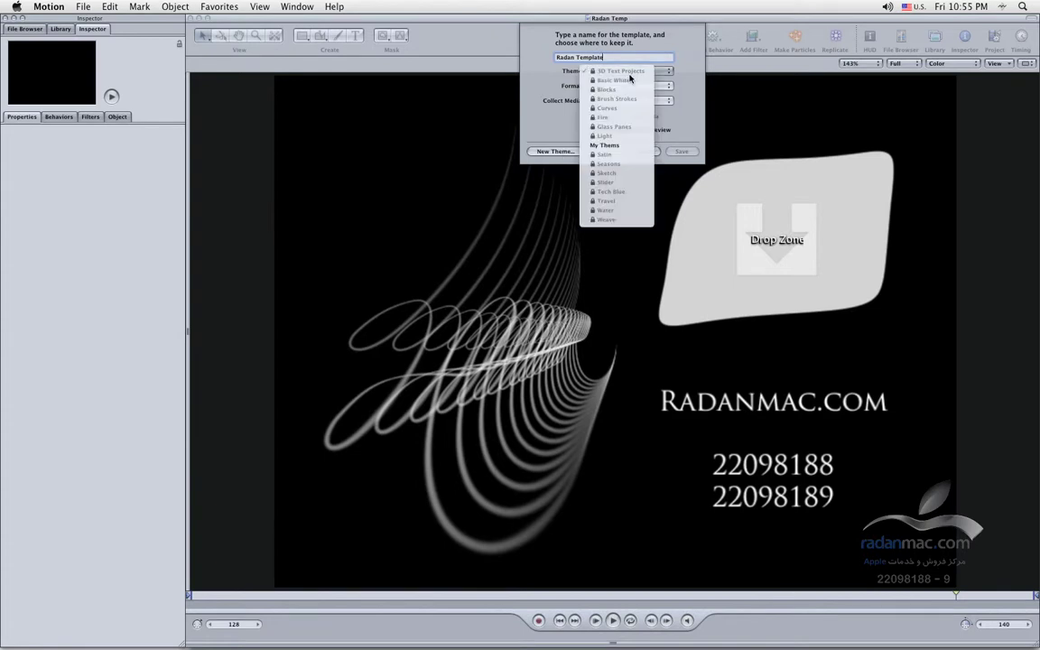
{"action": "left_click", "coordinate": [625, 148]}
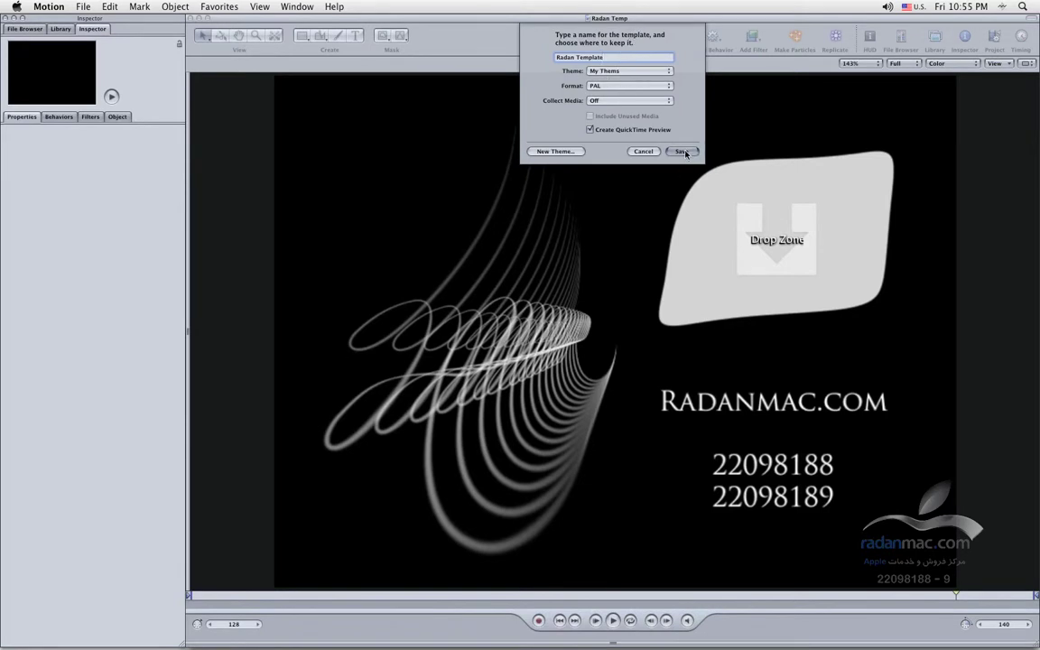
{"action": "left_click", "coordinate": [664, 72]}
{"action": "mouse_move", "coordinate": [639, 7]}
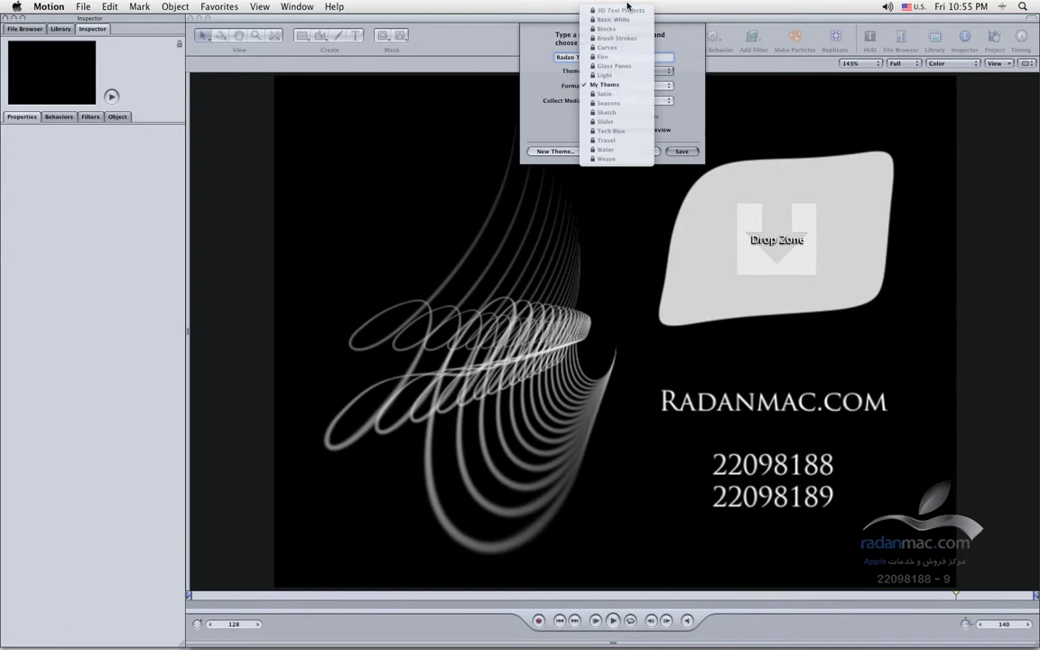
{"action": "left_click", "coordinate": [686, 82]}
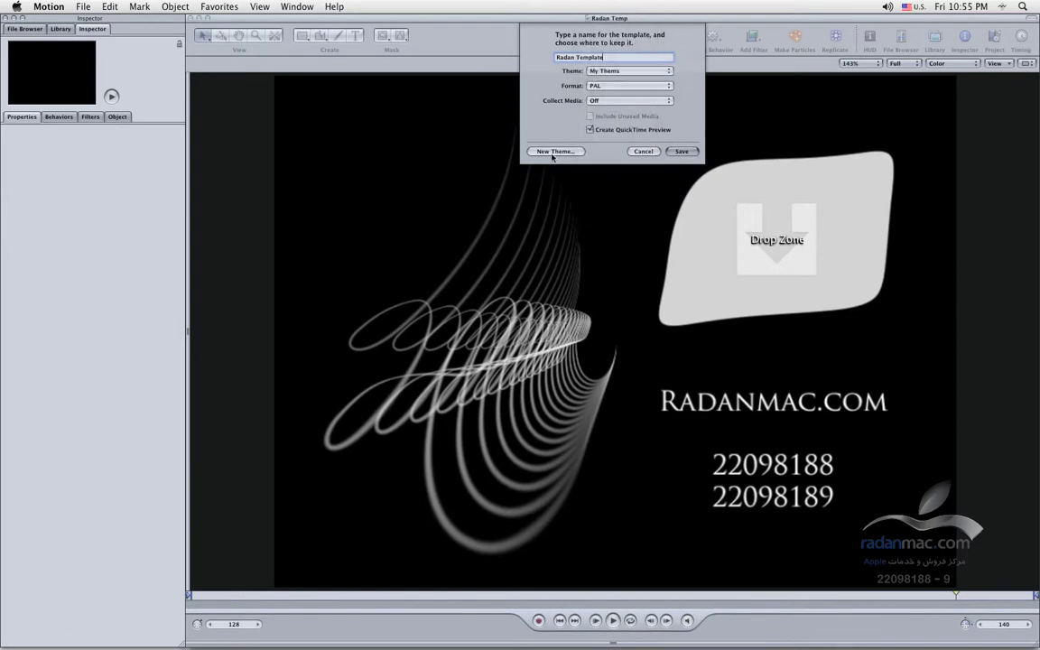
{"action": "left_click", "coordinate": [629, 71]}
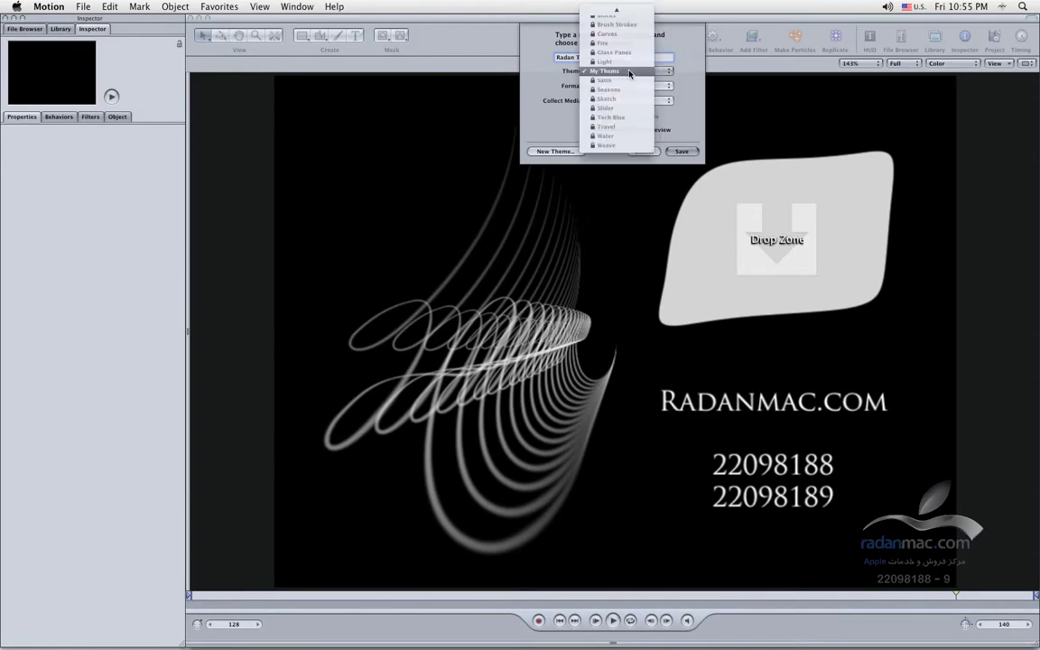
{"action": "left_click", "coordinate": [695, 80]}
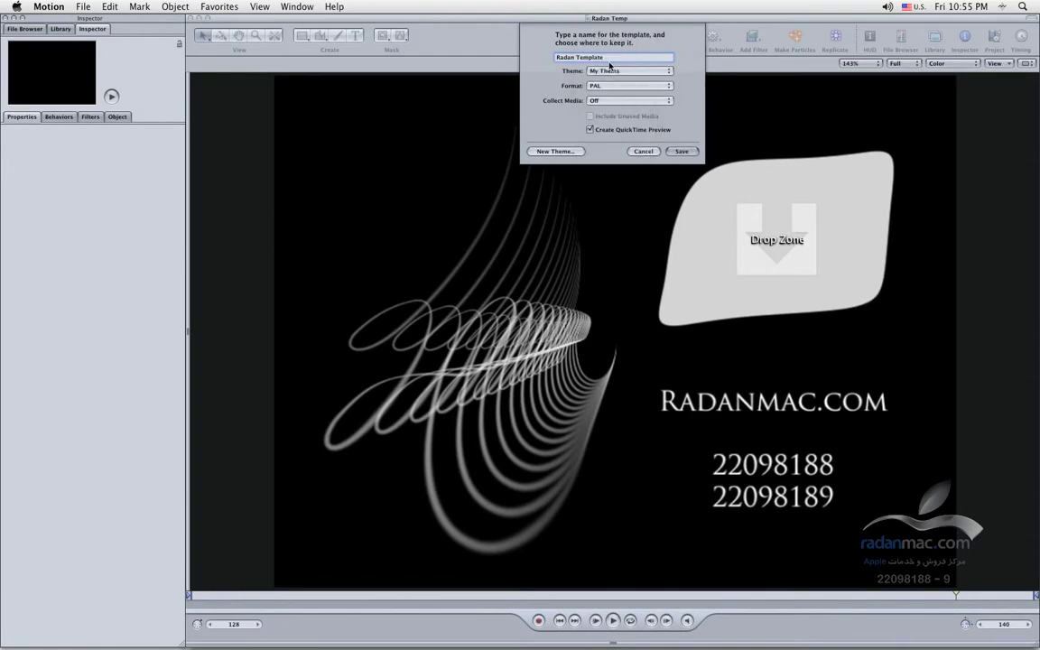
{"action": "left_click", "coordinate": [688, 151]}
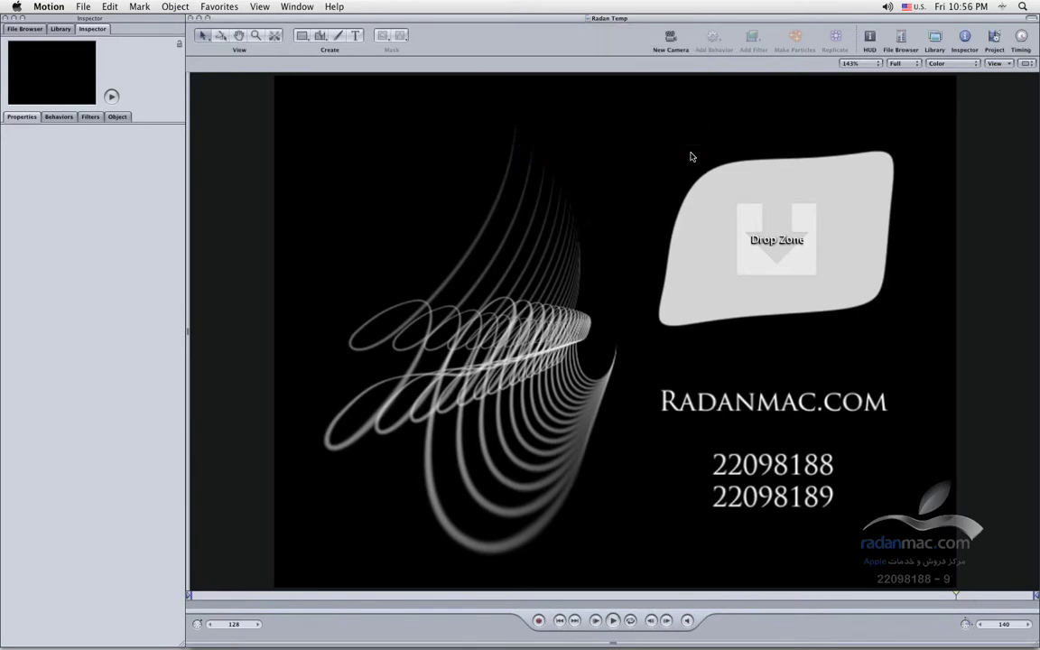
Switch to Final Cut Pro and move the P.F. sequence's playhead to 01:00:09:15, at the end of the Travel-Open.PAL clip.
{"action": "key", "text": "super+Tab"}
{"action": "key", "text": "super+Tab"}
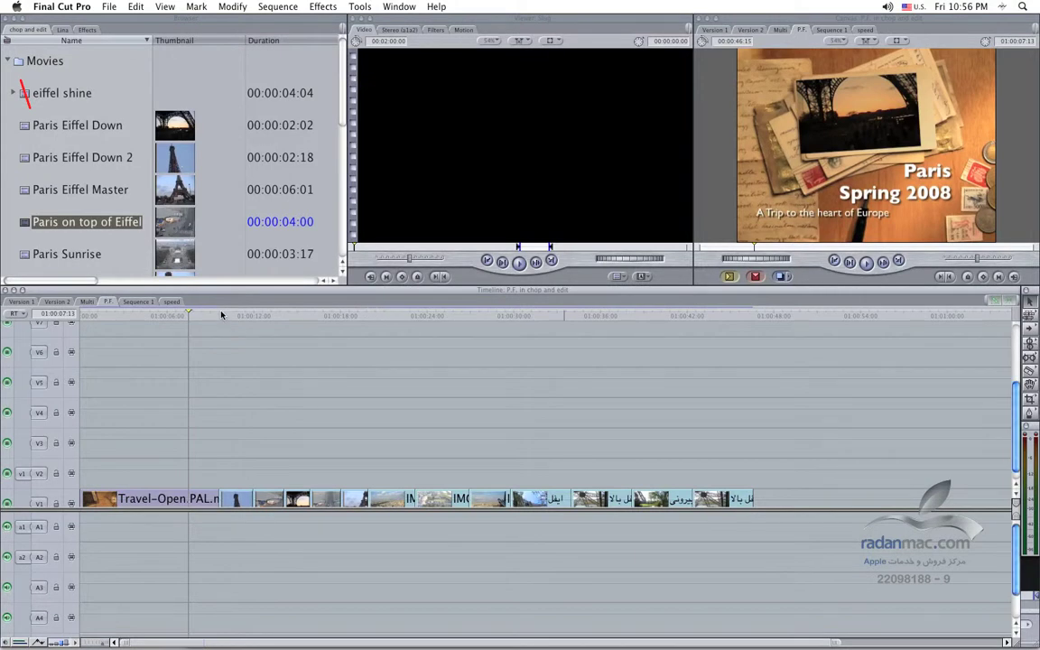
{"action": "left_click", "coordinate": [222, 315]}
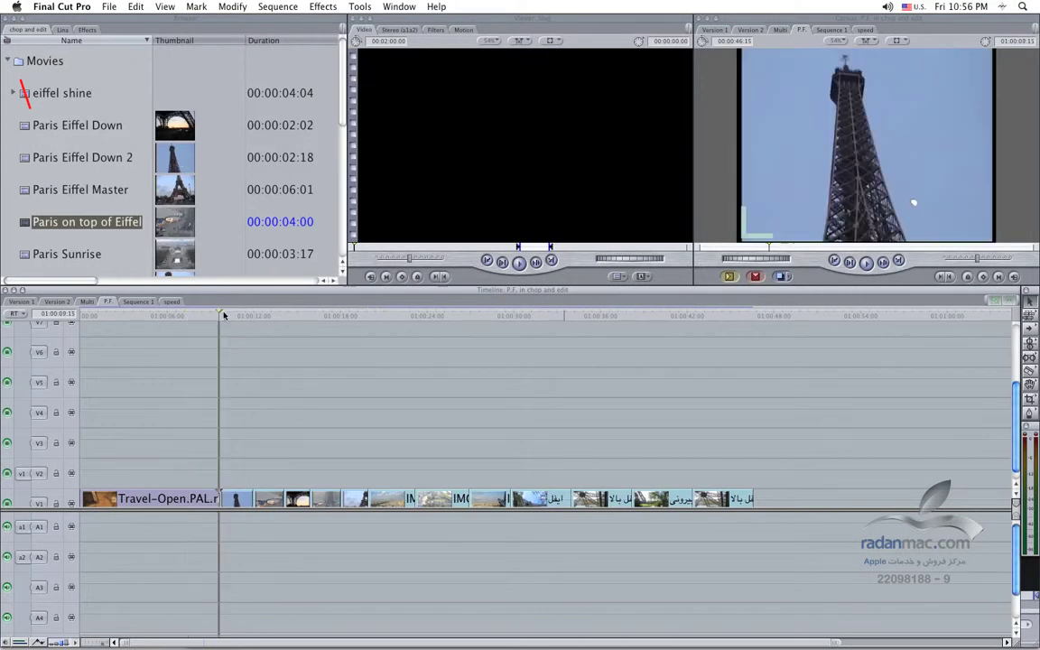
Add the Radan Template.PAL master template from the My Thems theme at the playhead as an overwrite edit.
{"action": "left_click", "coordinate": [287, 7]}
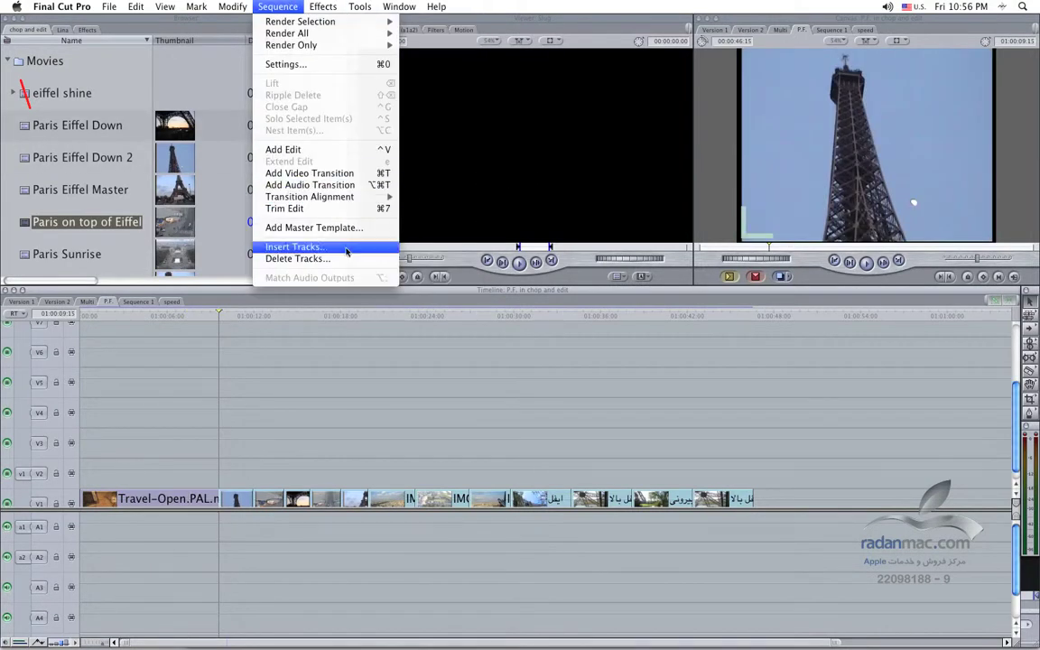
{"action": "left_click", "coordinate": [348, 228]}
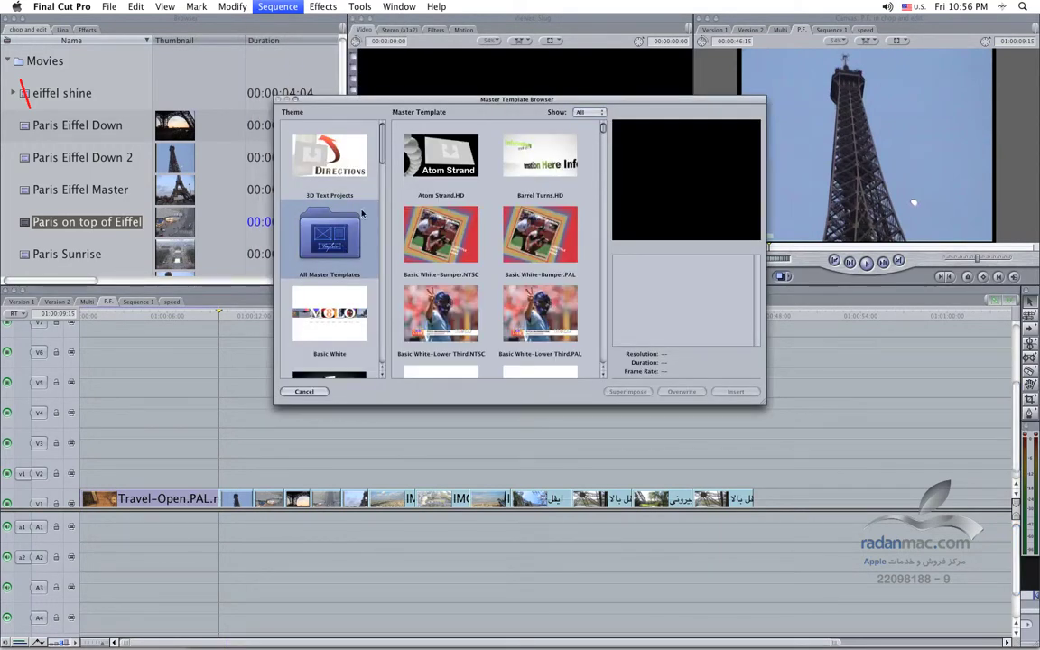
{"action": "scroll", "coordinate": [339, 245], "scroll_direction": "down", "scroll_amount": 8}
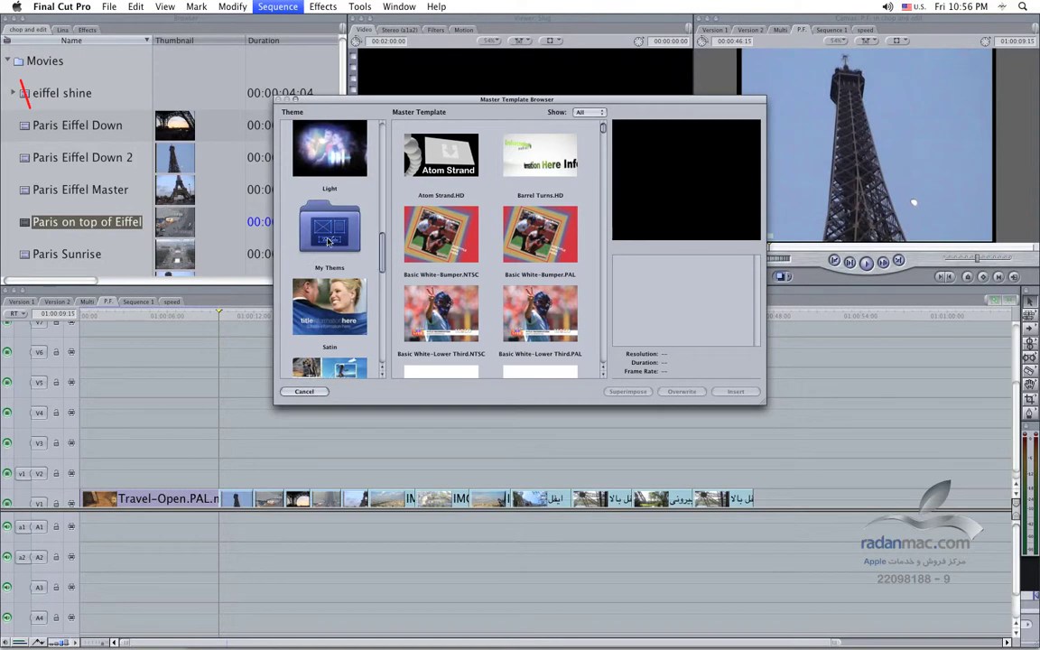
{"action": "left_click", "coordinate": [329, 241]}
{"action": "left_click", "coordinate": [470, 187]}
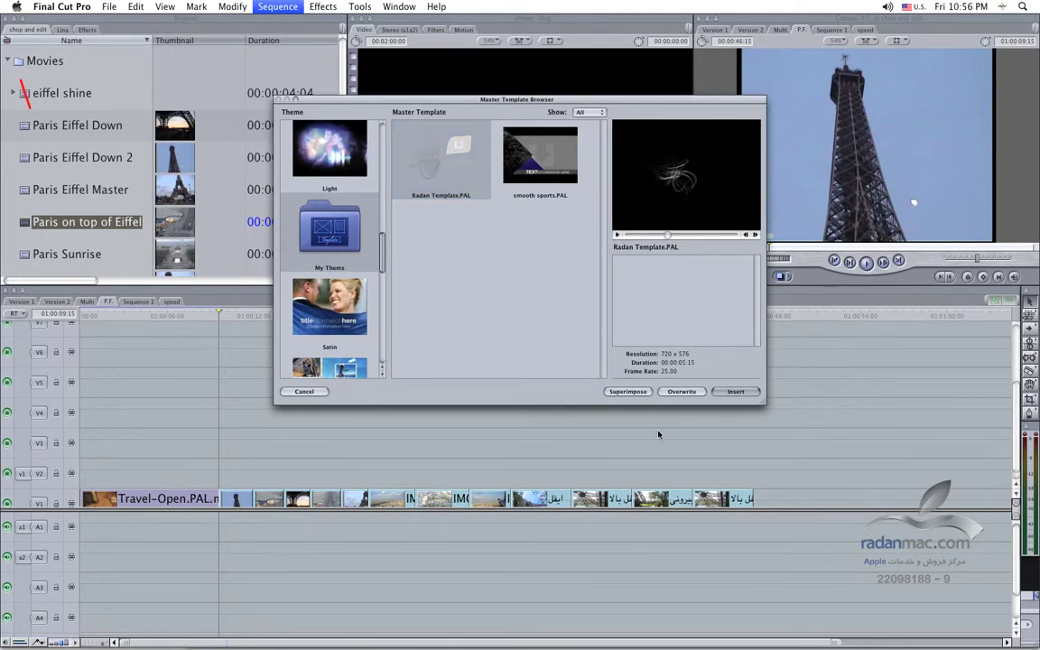
{"action": "left_click", "coordinate": [673, 392]}
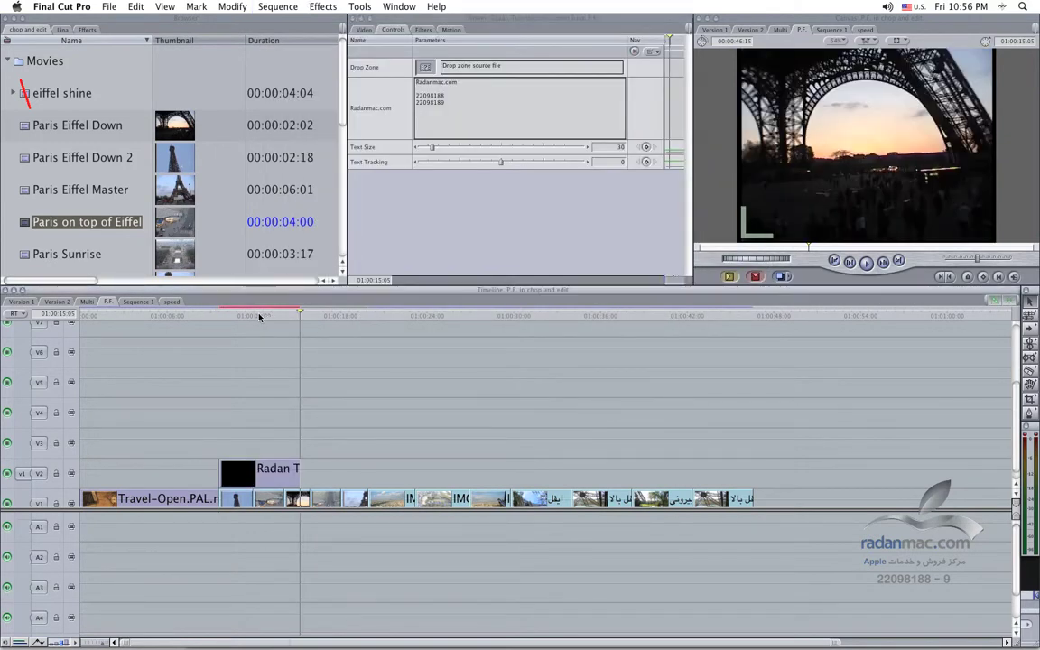
Place the playhead at 01:00:11:24 over the template clip and fill its drop zone with the Paris Sunrise clip.
{"action": "left_click_drag", "start_coordinate": [262, 316], "coordinate": [256, 316]}
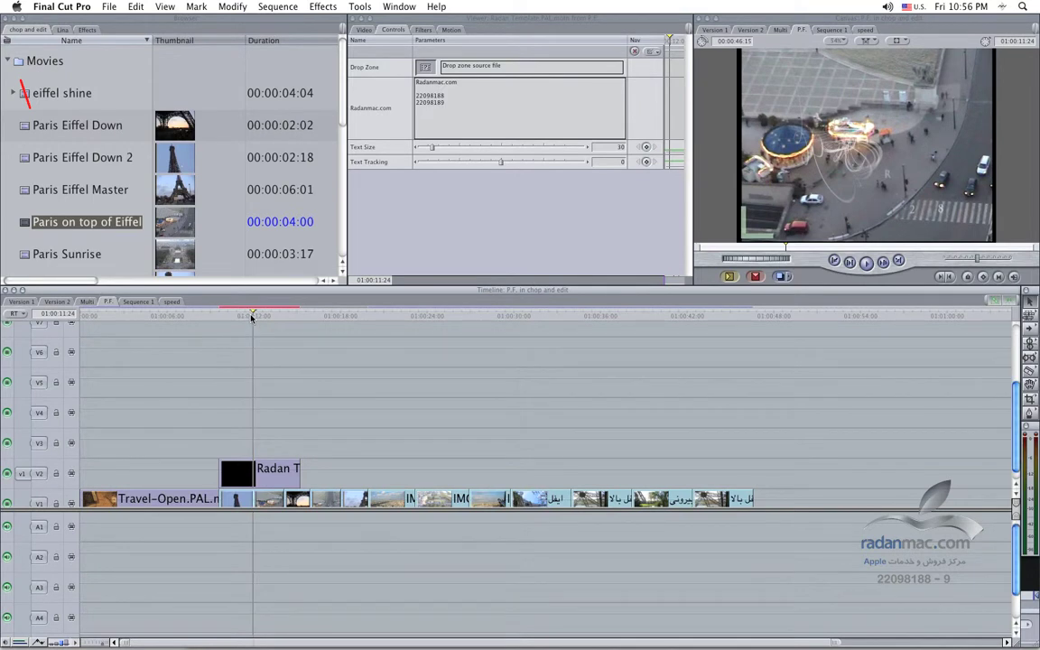
{"action": "scroll", "coordinate": [58, 225], "scroll_direction": "down", "scroll_amount": 2}
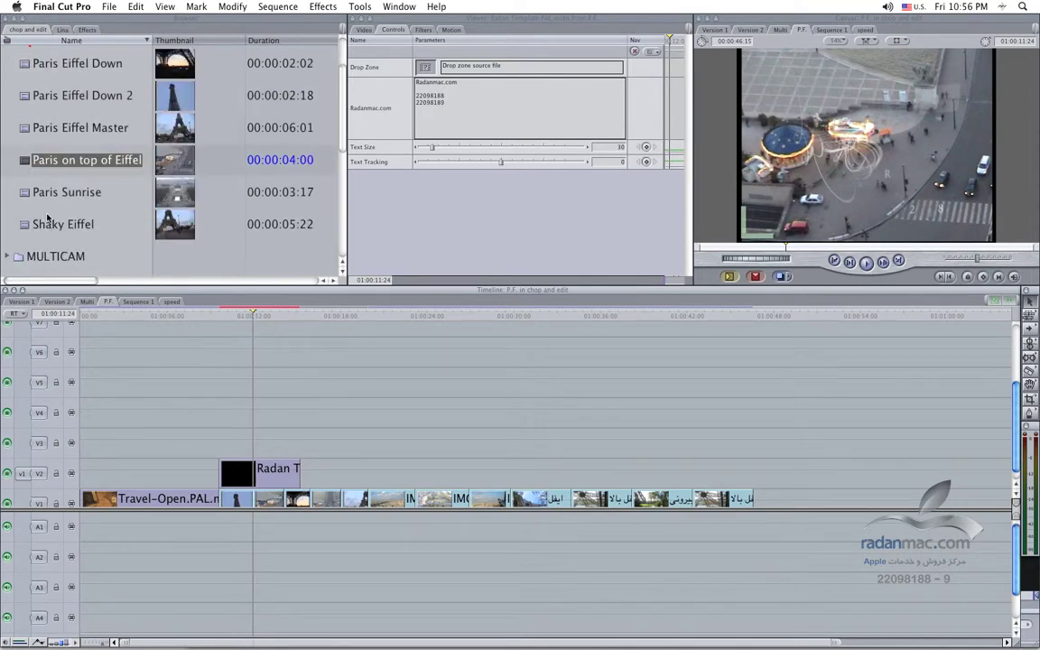
{"action": "left_click_drag", "start_coordinate": [41, 192], "coordinate": [406, 75]}
{"action": "left_click_drag", "start_coordinate": [421, 67], "coordinate": [423, 69]}
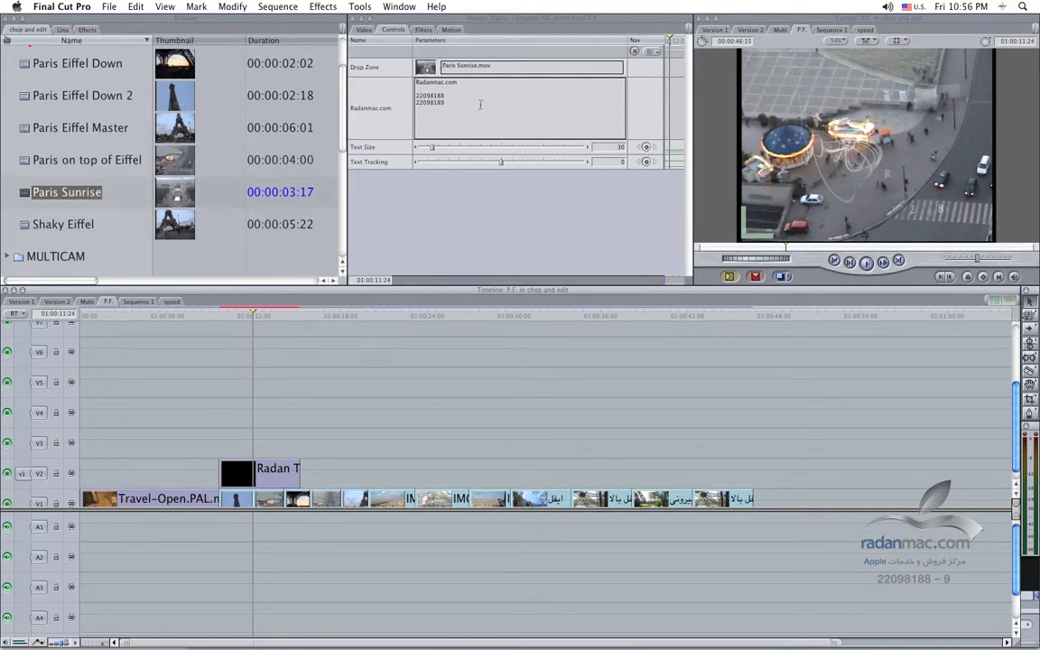
Change the first line of the template's text to "Radan Co.".
{"action": "left_click_drag", "start_coordinate": [415, 94], "coordinate": [443, 102]}
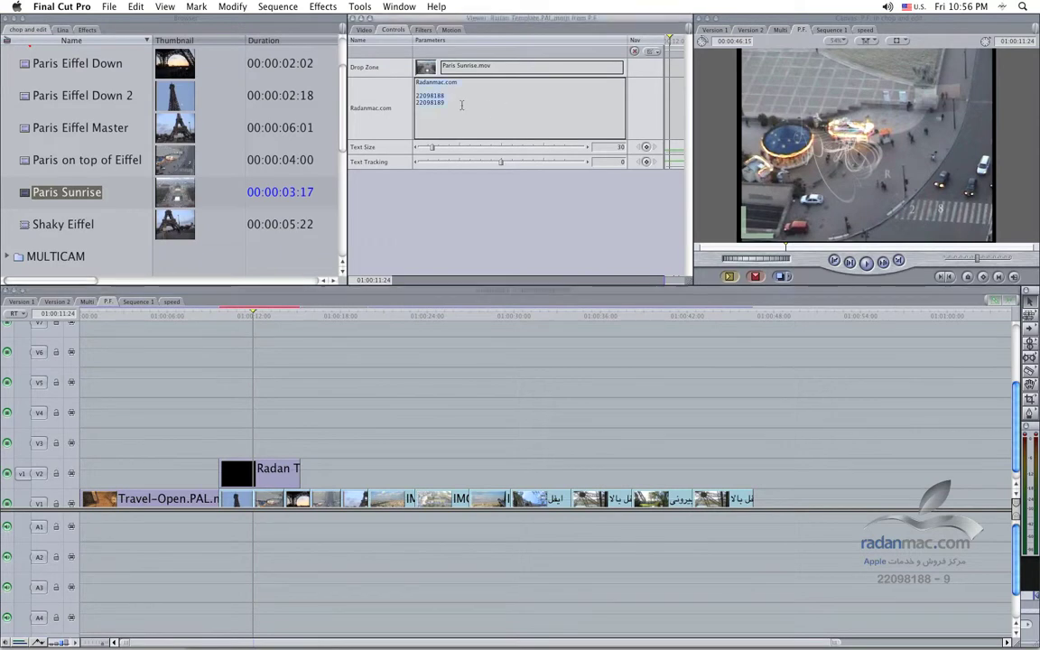
{"action": "left_click", "coordinate": [432, 81]}
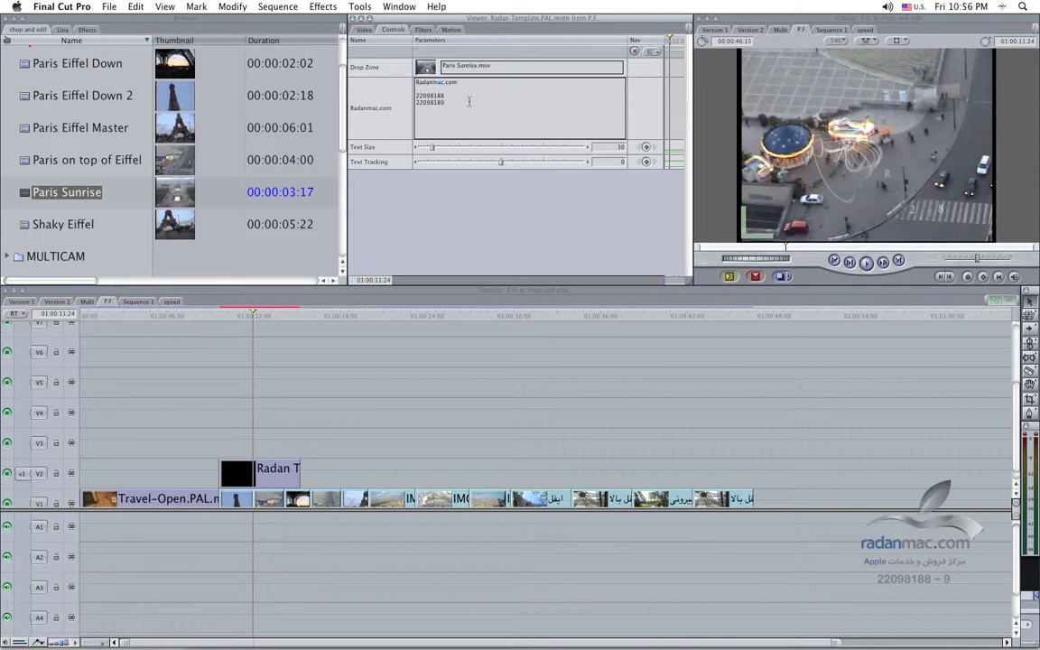
{"action": "key", "text": "BackSpace"}
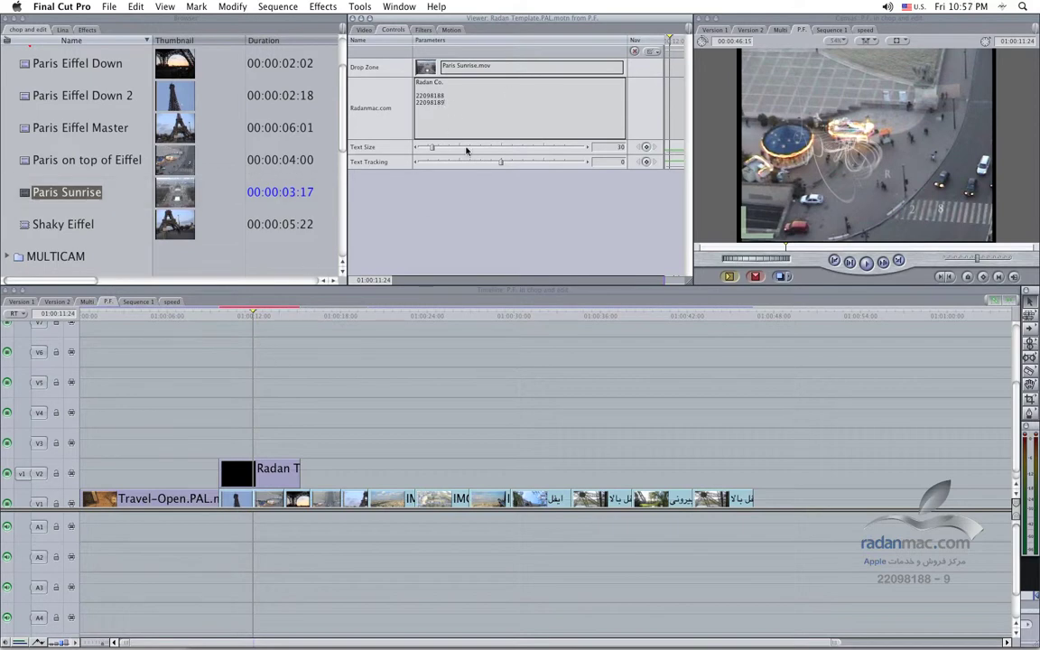
{"action": "key", "text": "Return"}
{"action": "key", "text": "Return"}
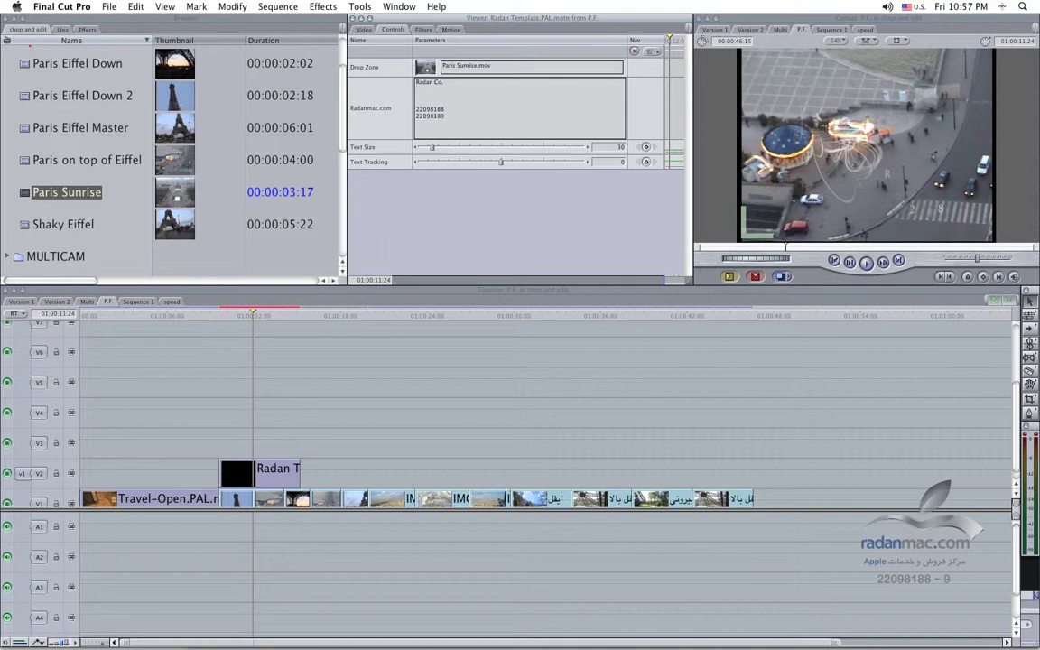
{"action": "key", "text": "BackSpace"}
{"action": "key", "text": "BackSpace"}
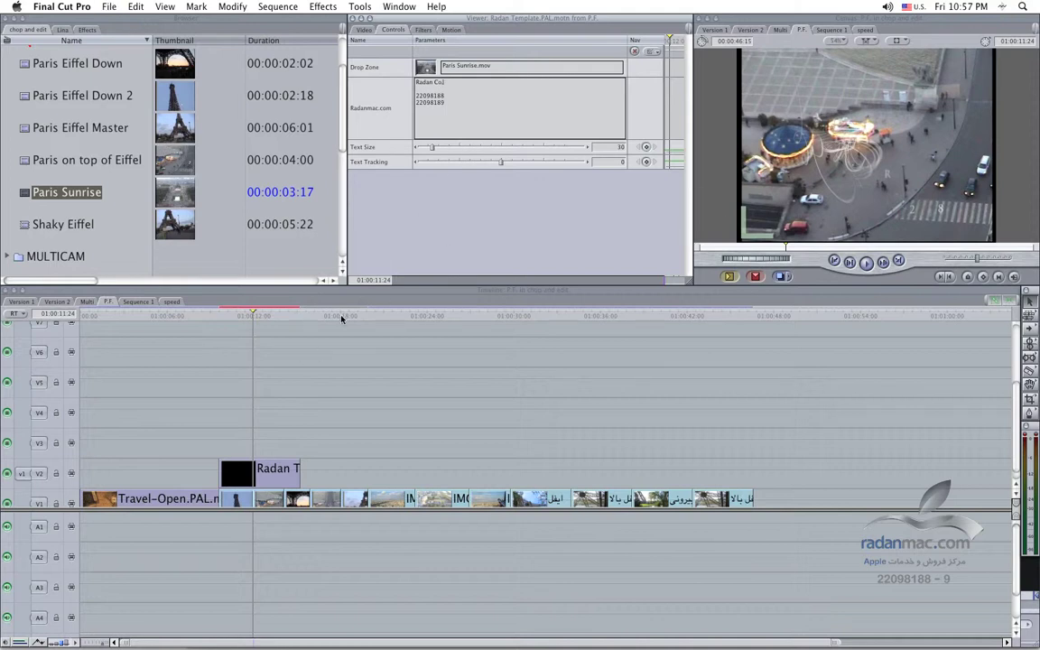
Examine the template's drop zone video and edited text between 01:00:14:02 and 01:00:13:15 in the sequence.
{"action": "mouse_move", "coordinate": [274, 316]}
{"action": "left_mouse_down"}
{"action": "mouse_move", "coordinate": [297, 316]}
{"action": "mouse_move", "coordinate": [284, 316]}
{"action": "left_mouse_up"}
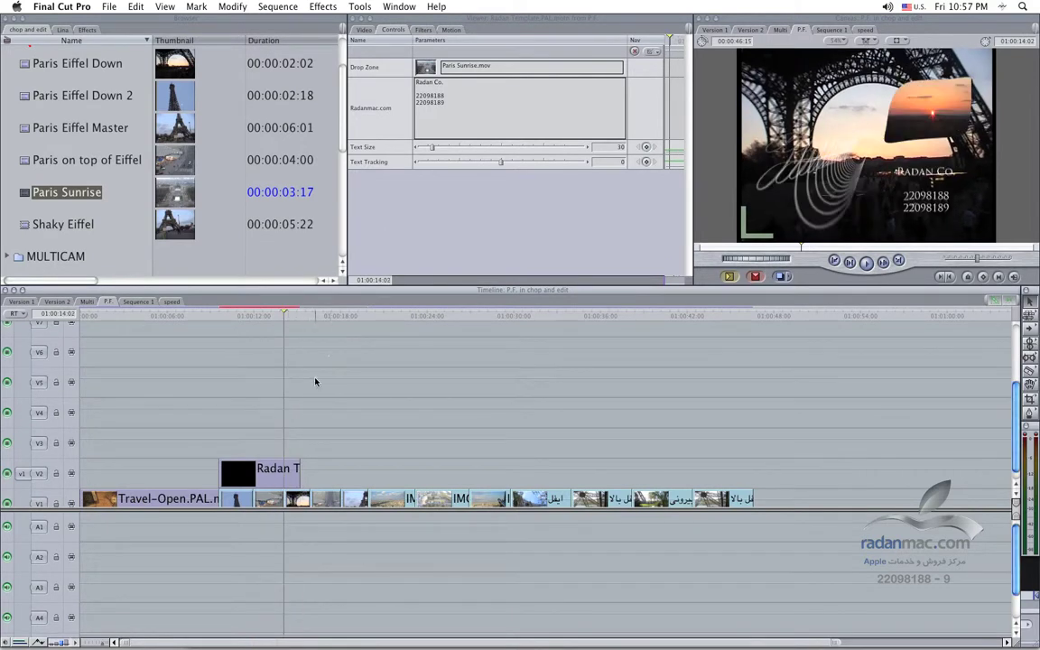
{"action": "key", "text": "Left"}
{"action": "key", "text": "Left"}
{"action": "key", "text": "Left"}
{"action": "key", "text": "Left"}
{"action": "key", "text": "Left"}
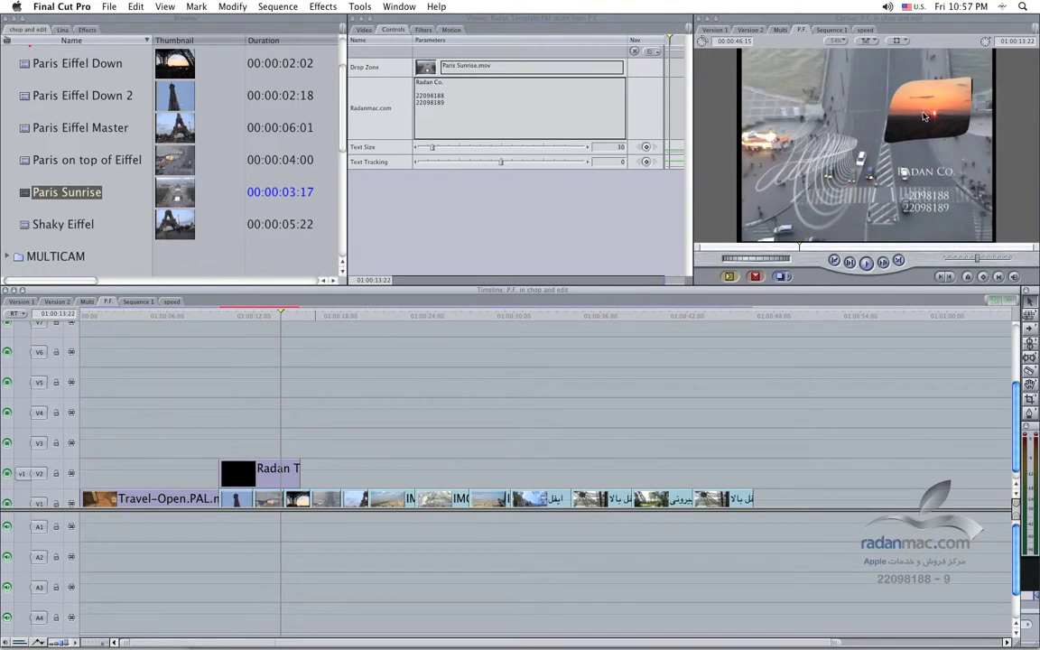
{"action": "left_click", "coordinate": [278, 309]}
Move the Radan Template clip on V2 to just after the sequence's last clip and park the playhead at 01:00:50:15.
{"action": "left_click", "coordinate": [233, 467]}
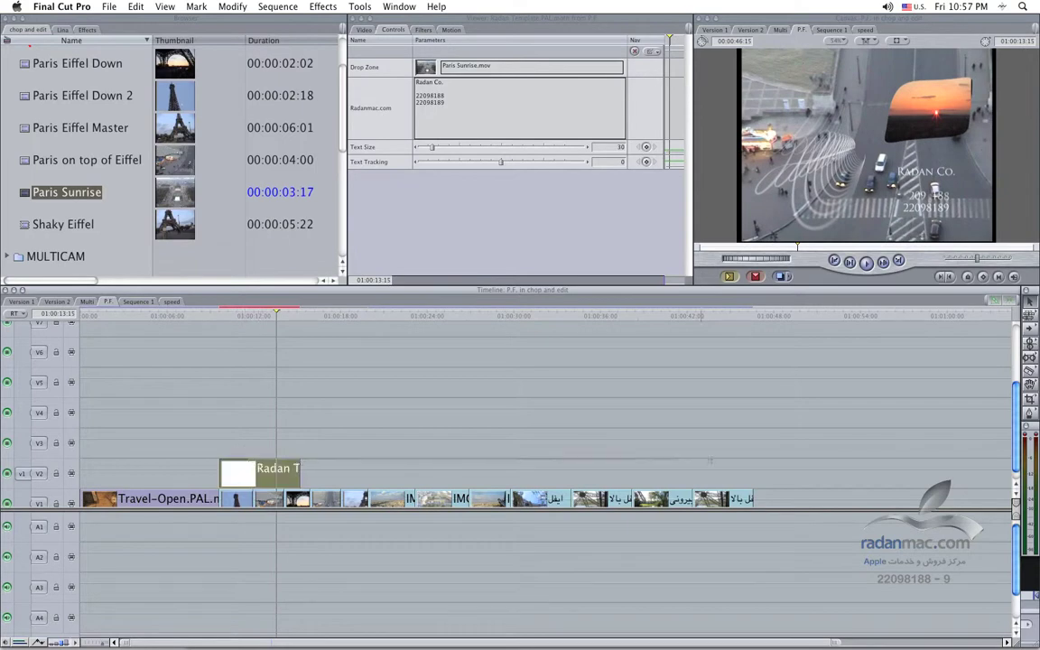
{"action": "left_click_drag", "start_coordinate": [250, 462], "coordinate": [790, 461]}
{"action": "left_click_drag", "start_coordinate": [783, 310], "coordinate": [811, 314]}
Step forward frame by frame through the moved template clip and return to 01:00:48:23 to examine its animation.
{"action": "key", "text": "Right"}
{"action": "key", "text": "Right"}
{"action": "key", "text": "Right"}
{"action": "key", "text": "Right"}
{"action": "key", "text": "Right"}
{"action": "key", "text": "Right"}
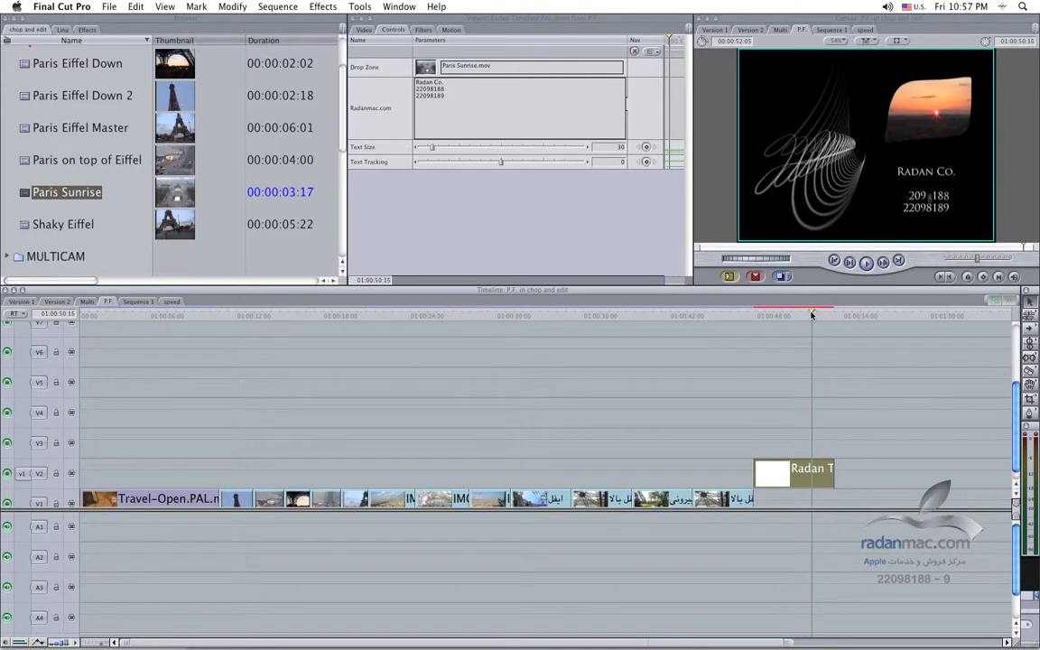
{"action": "key", "text": "Right"}
{"action": "key", "text": "Right"}
{"action": "key", "text": "Right"}
{"action": "key", "text": "Right"}
{"action": "key", "text": "Right"}
{"action": "key", "text": "Right"}
{"action": "key", "text": "Right"}
{"action": "key", "text": "Right"}
{"action": "key", "text": "Right"}
{"action": "key", "text": "Right"}
{"action": "key", "text": "Right"}
{"action": "key", "text": "Right"}
{"action": "key", "text": "Right"}
{"action": "key", "text": "Right"}
{"action": "key", "text": "Right"}
{"action": "key", "text": "Right"}
{"action": "key", "text": "Right"}
{"action": "key", "text": "Right"}
{"action": "key", "text": "Right"}
{"action": "key", "text": "Right"}
{"action": "key", "text": "Right"}
{"action": "key", "text": "Right"}
{"action": "key", "text": "Right"}
{"action": "left_click_drag", "start_coordinate": [825, 318], "coordinate": [786, 318]}
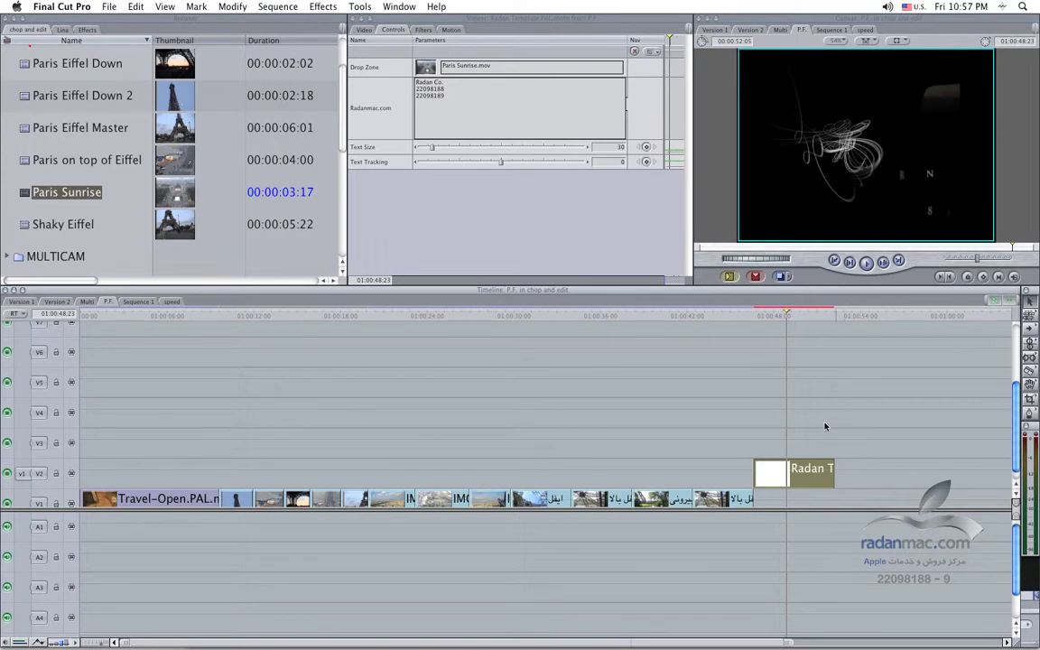
Open a copy of the sequence's Radan Template clip in its editor, Motion.
{"action": "key", "text": "super+Tab"}
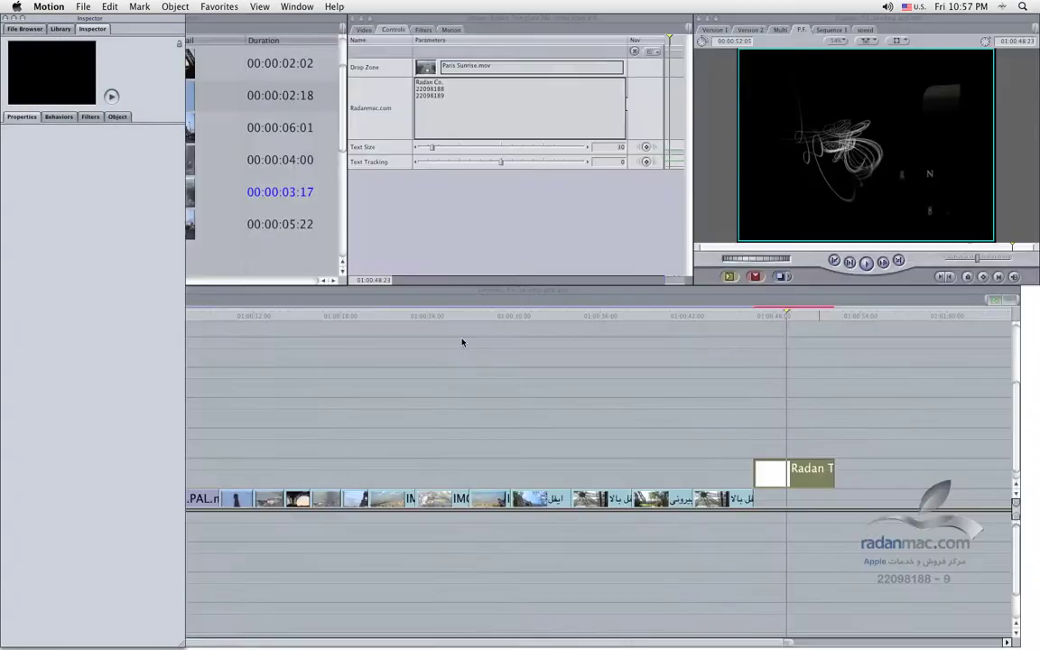
{"action": "left_click", "coordinate": [462, 343]}
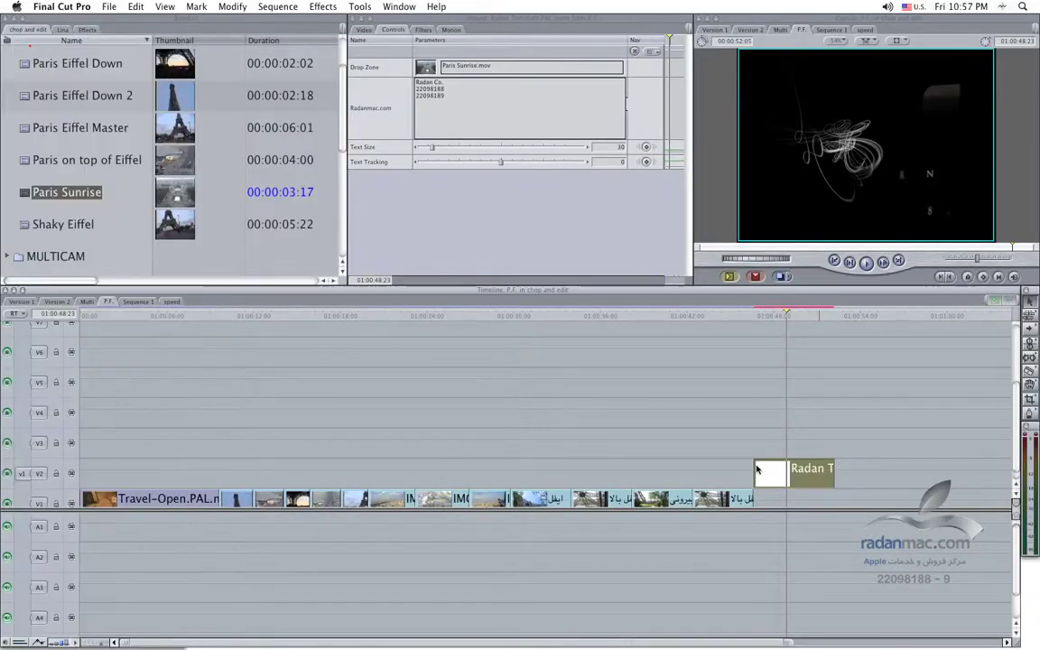
{"action": "right_click", "coordinate": [803, 473]}
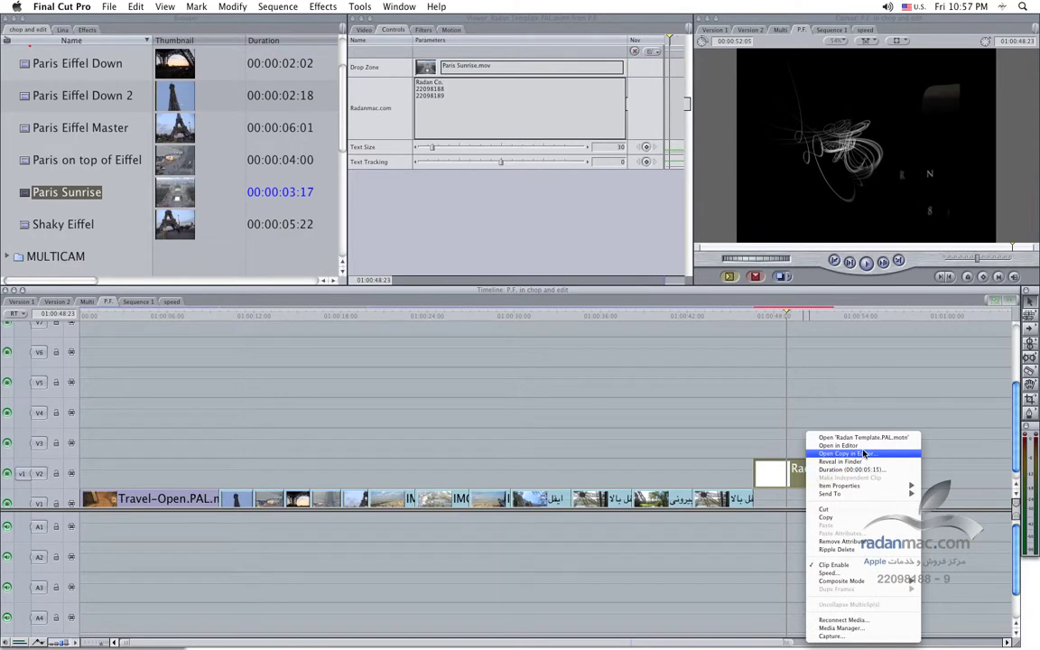
{"action": "left_click", "coordinate": [864, 453]}
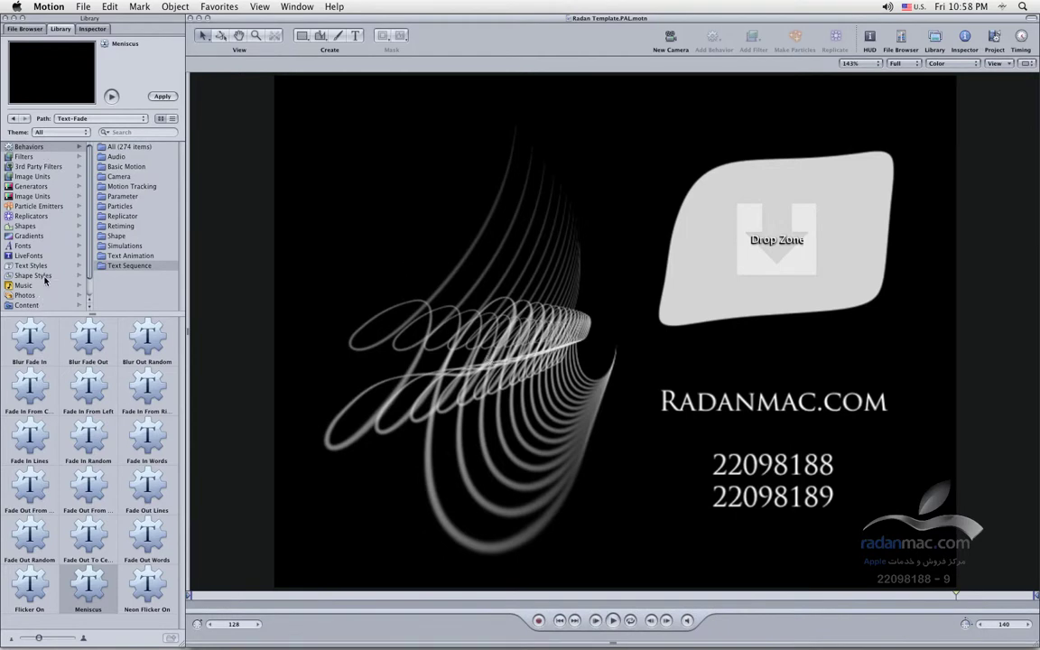
Browse the library's replicators and preview 60's Computer and Alternative.
{"action": "left_click", "coordinate": [42, 217]}
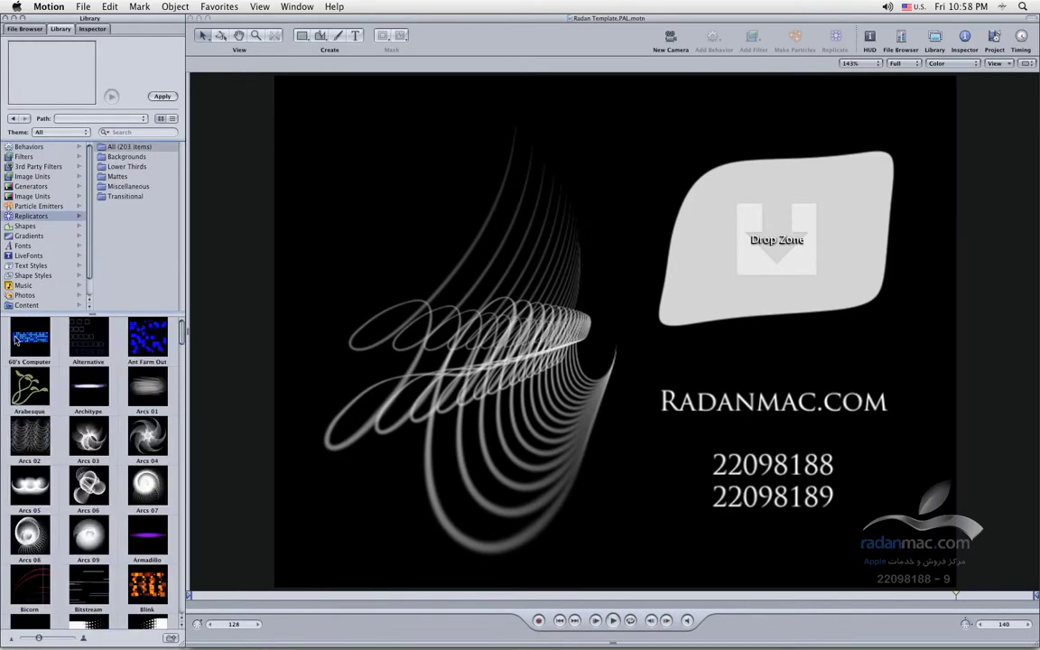
{"action": "left_click", "coordinate": [42, 350]}
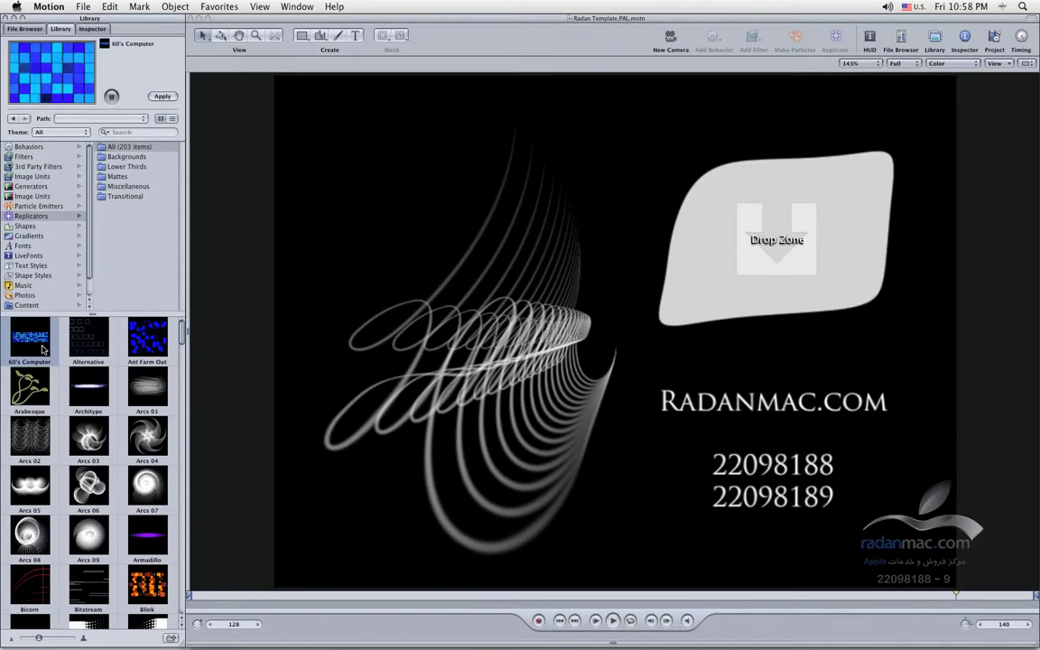
{"action": "left_click", "coordinate": [78, 347]}
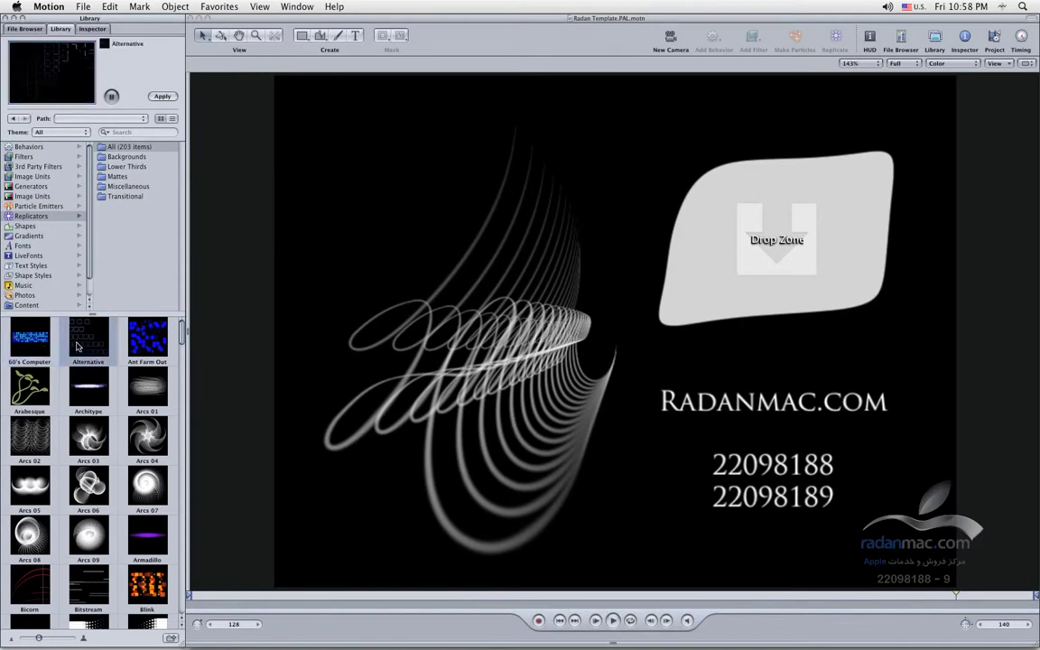
{"action": "scroll", "coordinate": [82, 433], "scroll_direction": "down", "scroll_amount": 3}
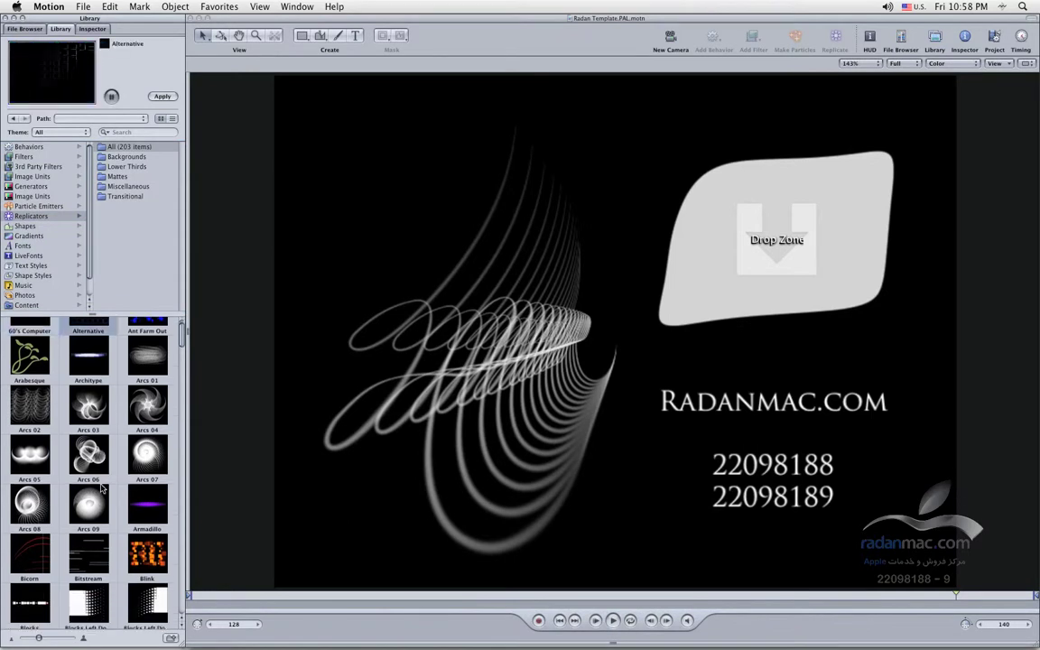
{"action": "scroll", "coordinate": [90, 405], "scroll_direction": "up", "scroll_amount": 3}
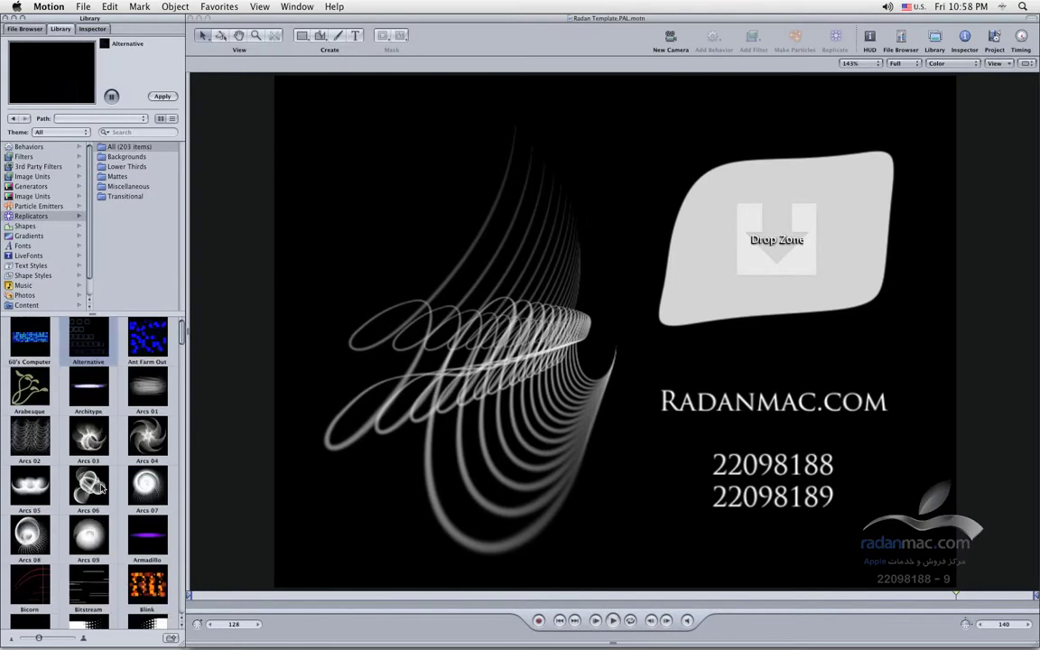
Try the Aurora emitter from the SciFi particle emitters on the canvas, and delete the Intaglio swirl graphic beside the drop zone.
{"action": "left_click", "coordinate": [54, 205]}
{"action": "left_click", "coordinate": [116, 197]}
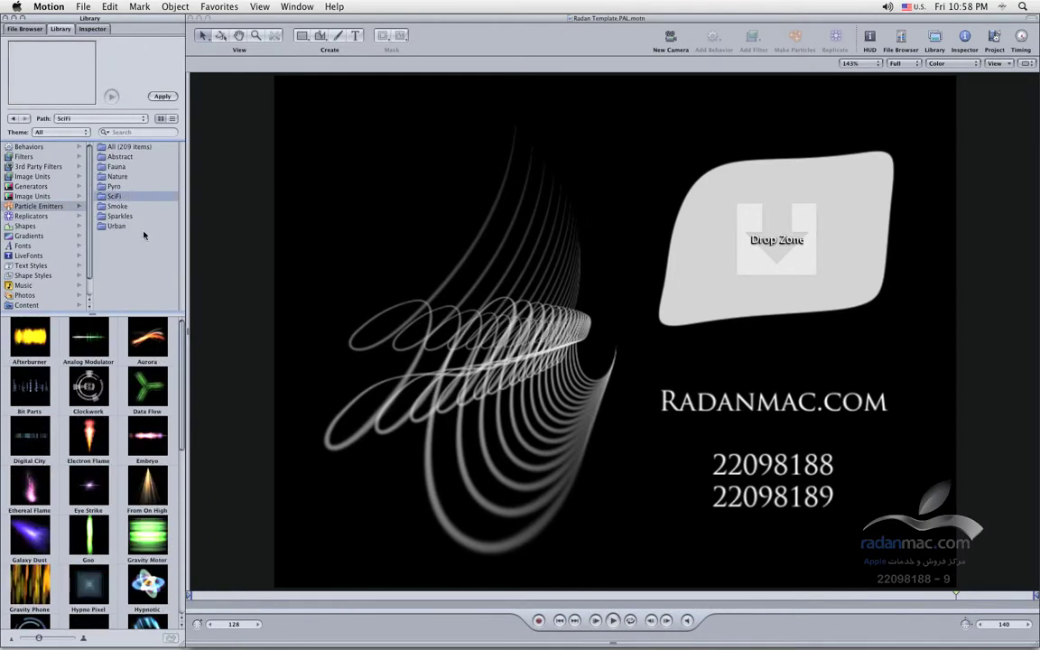
{"action": "left_click", "coordinate": [149, 336]}
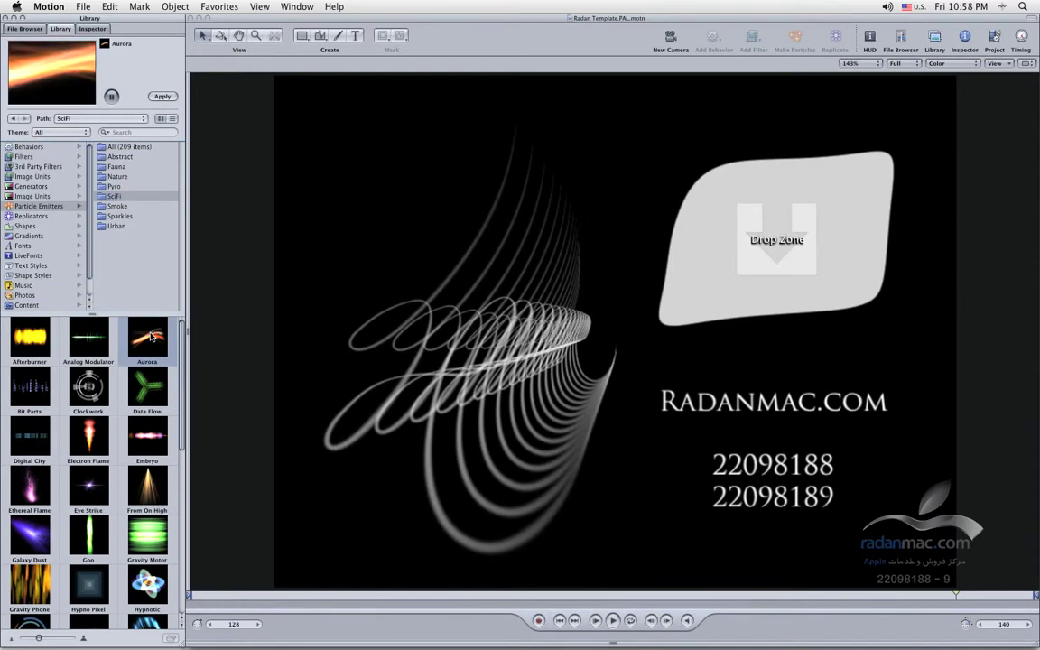
{"action": "left_click_drag", "start_coordinate": [155, 361], "coordinate": [492, 354]}
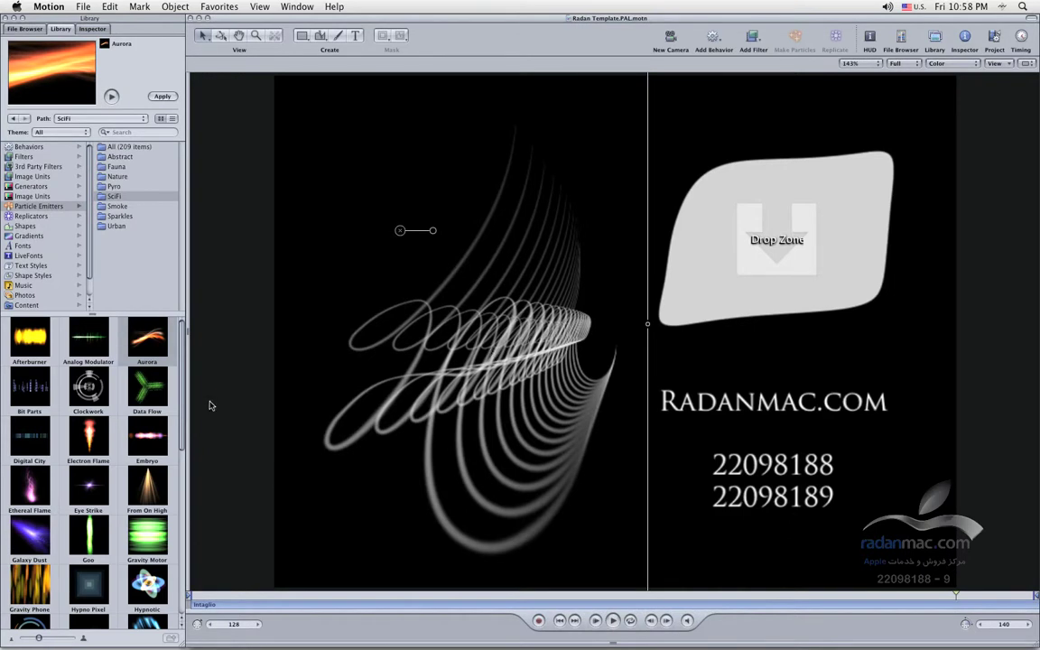
{"action": "key", "text": "Delete"}
Try the SciFi Hypnotic particle emitter in the empty area beside the drop zone and remove it.
{"action": "left_click", "coordinate": [147, 585]}
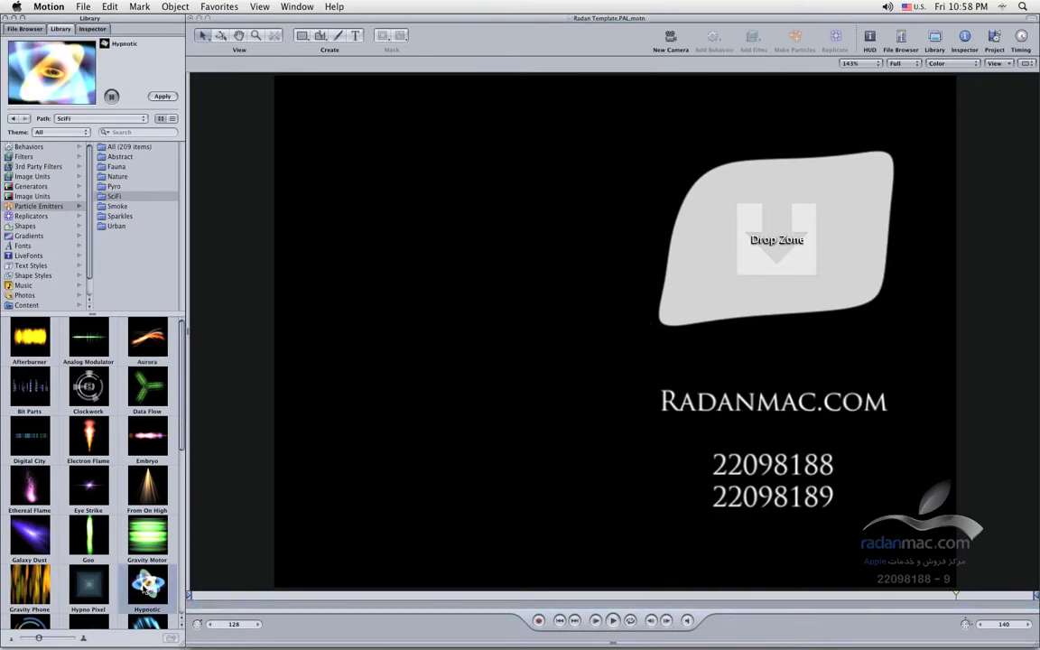
{"action": "left_click_drag", "start_coordinate": [148, 585], "coordinate": [458, 343]}
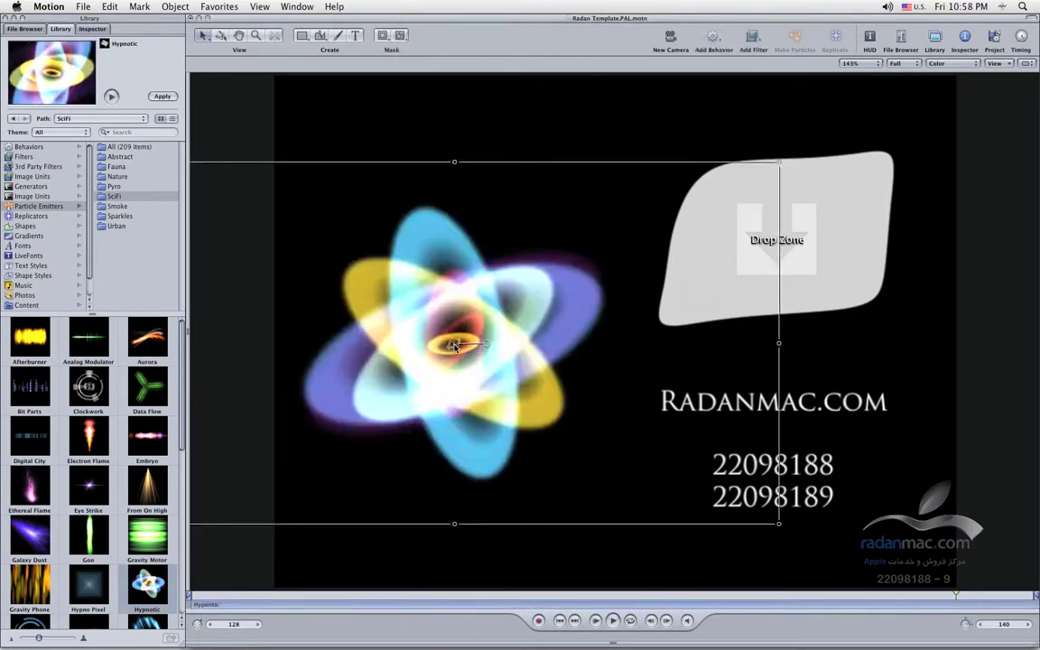
{"action": "key", "text": "Delete"}
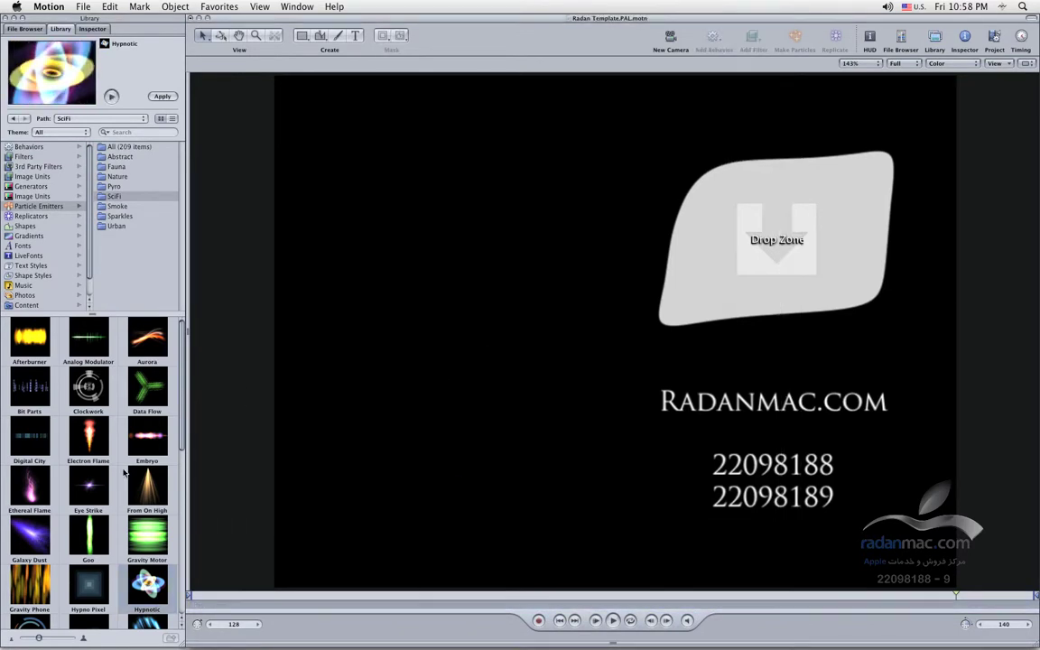
Add the SciFi Ethereal Flame particle emitter to the empty area beside the drop zone and text.
{"action": "scroll", "coordinate": [121, 474], "scroll_direction": "down", "scroll_amount": 3}
{"action": "scroll", "coordinate": [88, 374], "scroll_direction": "down", "scroll_amount": 1}
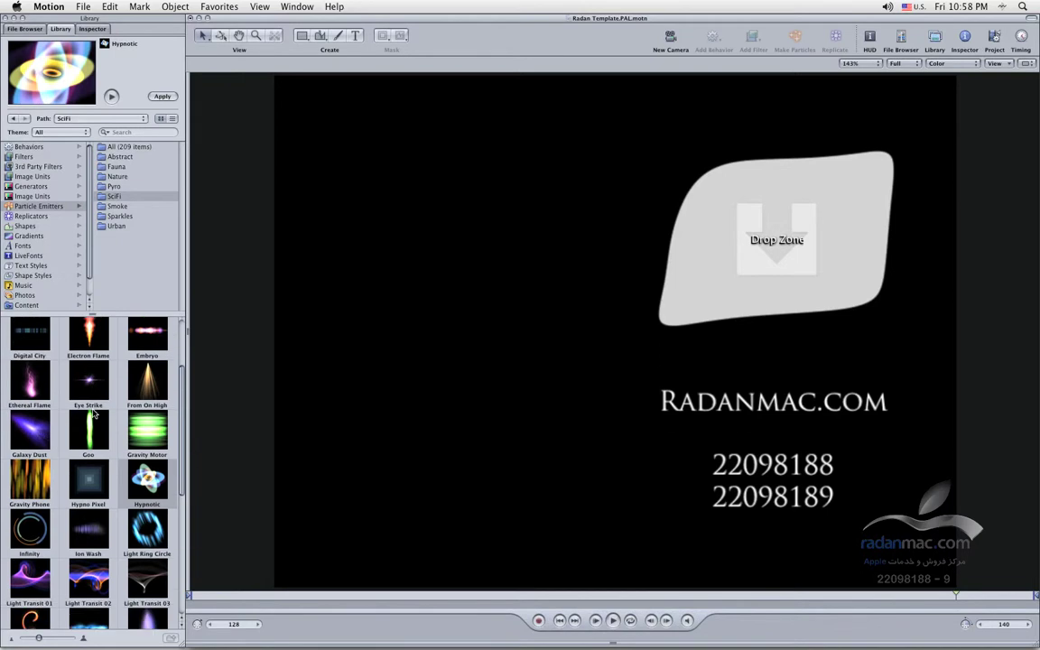
{"action": "left_click_drag", "start_coordinate": [32, 383], "coordinate": [418, 378]}
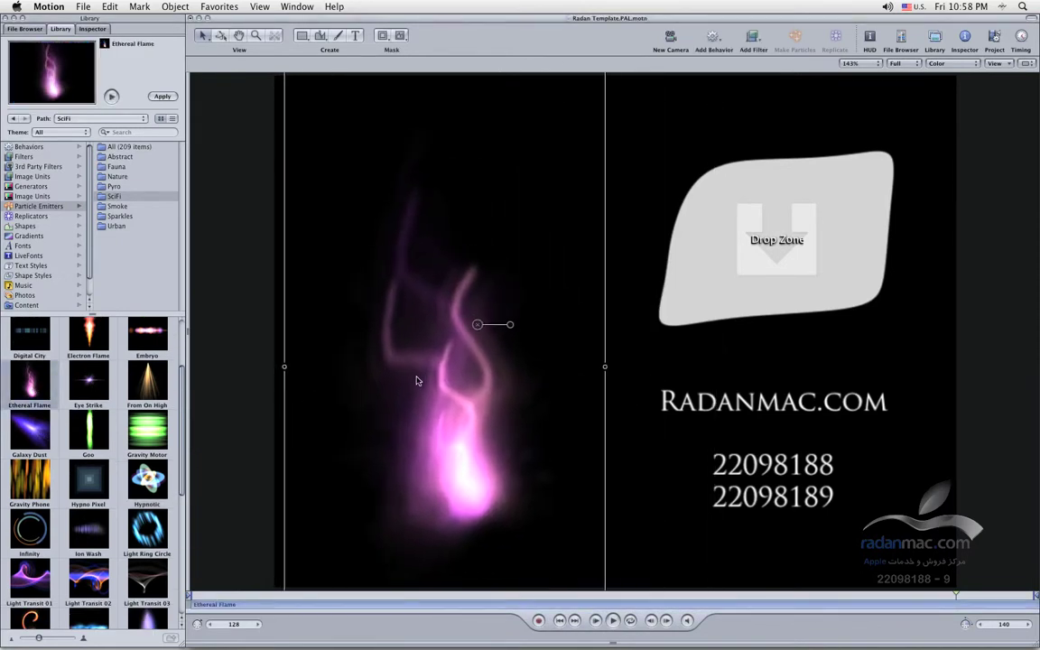
Play the redesigned template from its first frame to preview the Ethereal Flame emitter with the drop zone and text.
{"action": "left_click", "coordinate": [560, 620]}
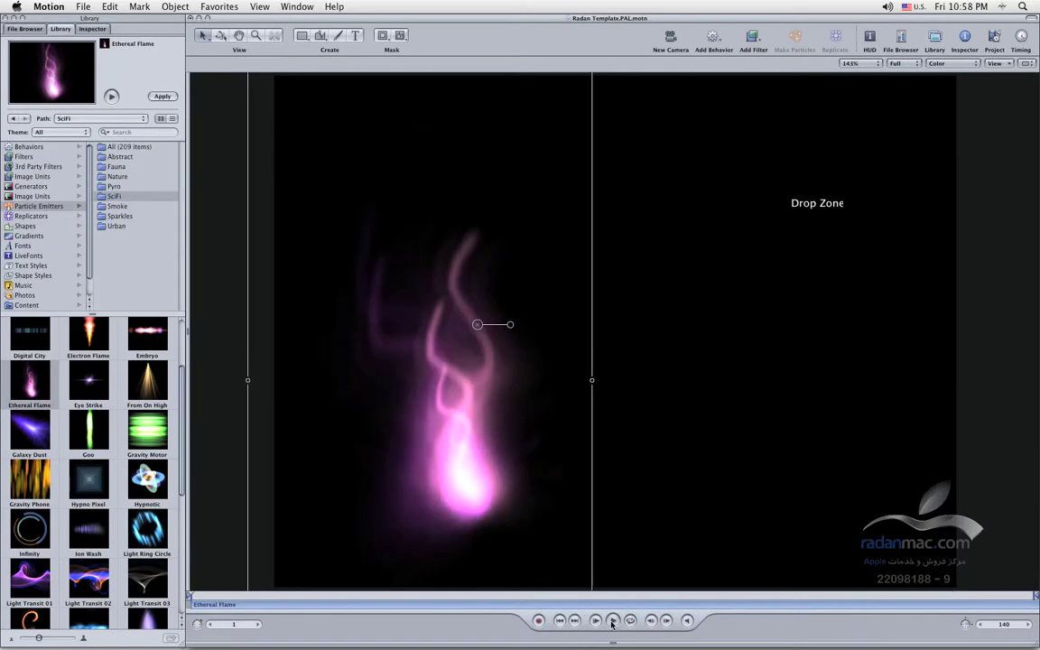
{"action": "left_click", "coordinate": [614, 620]}
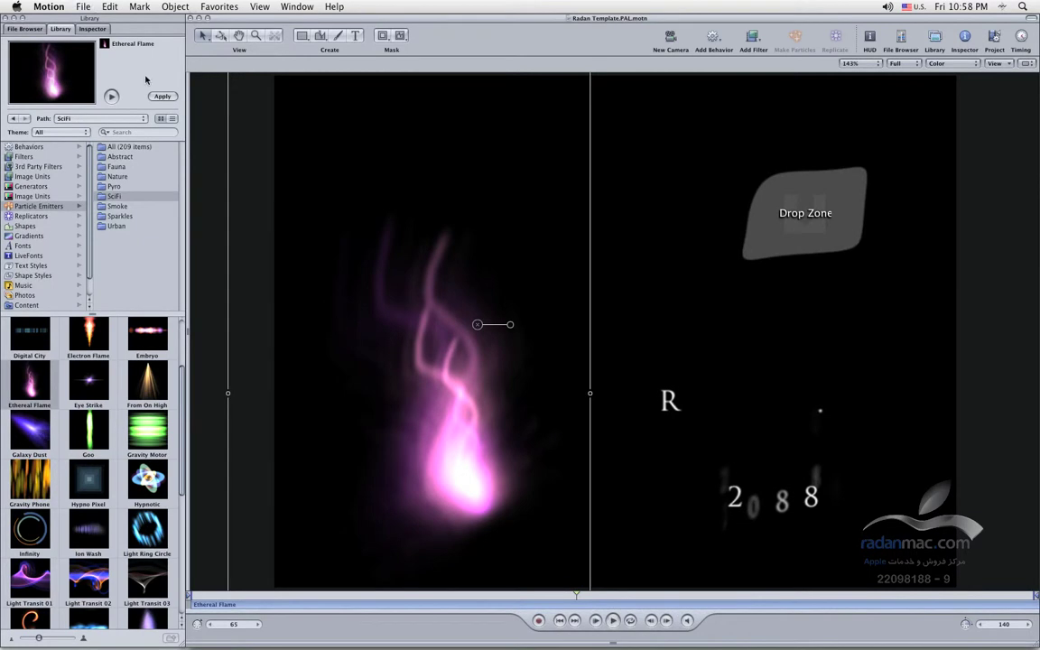
Save the redesigned Radan Template.PAL project and switch to Final Cut Pro.
{"action": "left_click", "coordinate": [76, 5]}
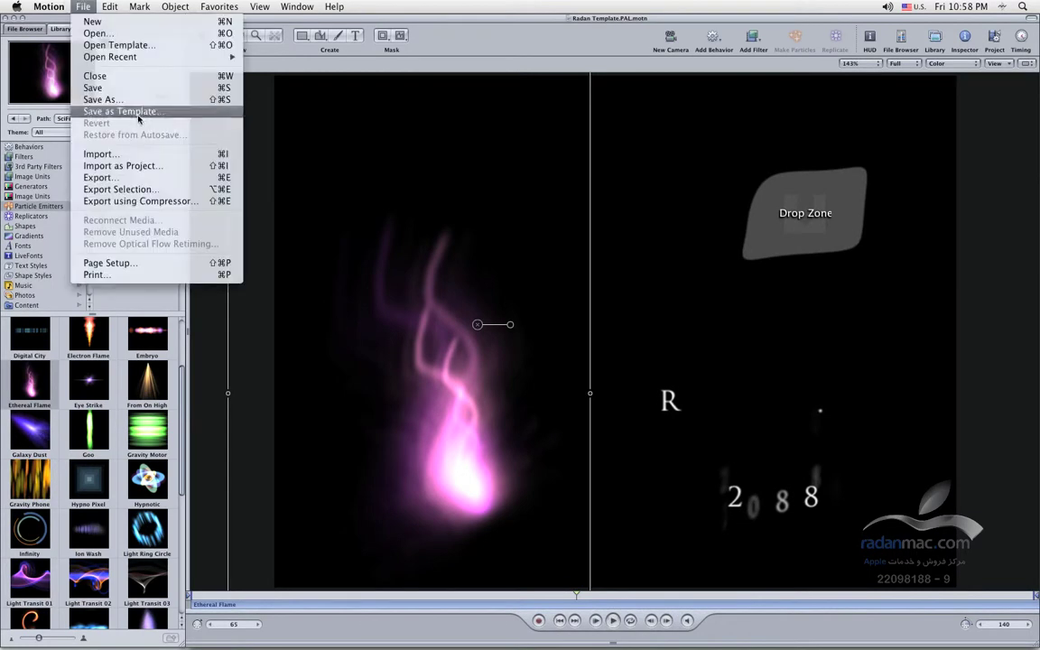
{"action": "left_click", "coordinate": [468, 28]}
{"action": "key", "text": "super+Tab"}
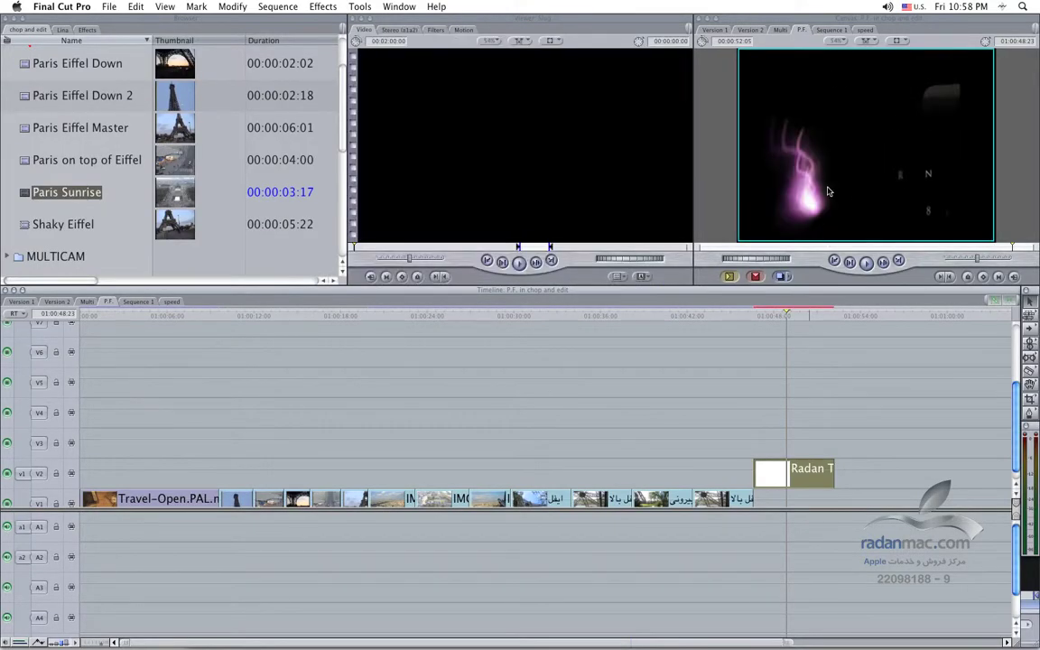
Scrub through the updated Radan template clip on V2 and the Travel-Open.PAL clip at the start of the sequence.
{"action": "left_click_drag", "start_coordinate": [794, 317], "coordinate": [822, 316]}
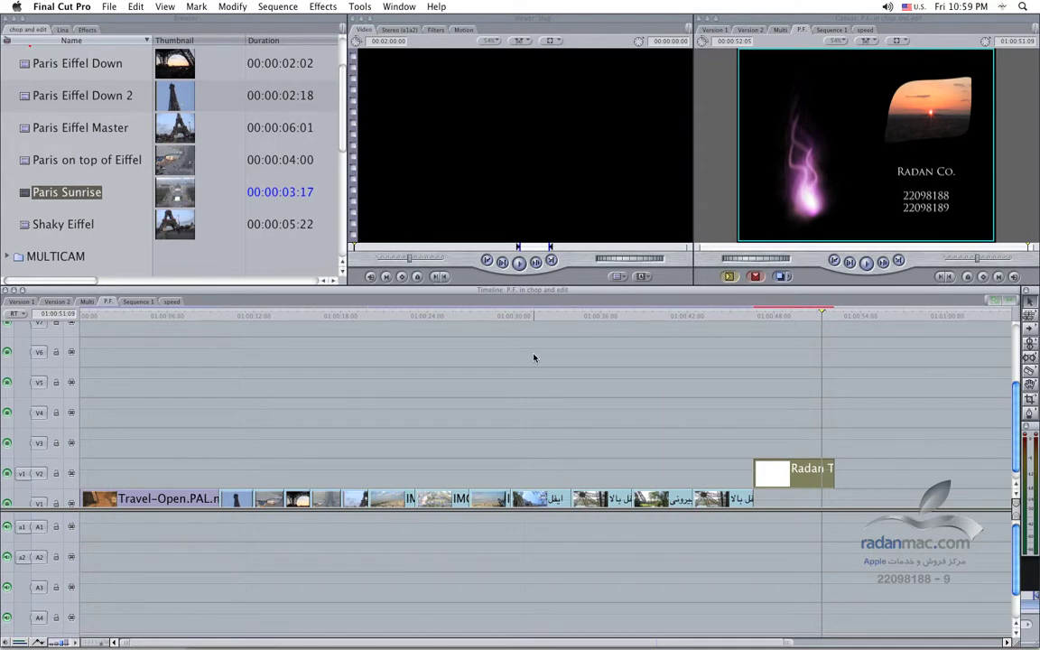
{"action": "left_click_drag", "start_coordinate": [121, 314], "coordinate": [95, 328]}
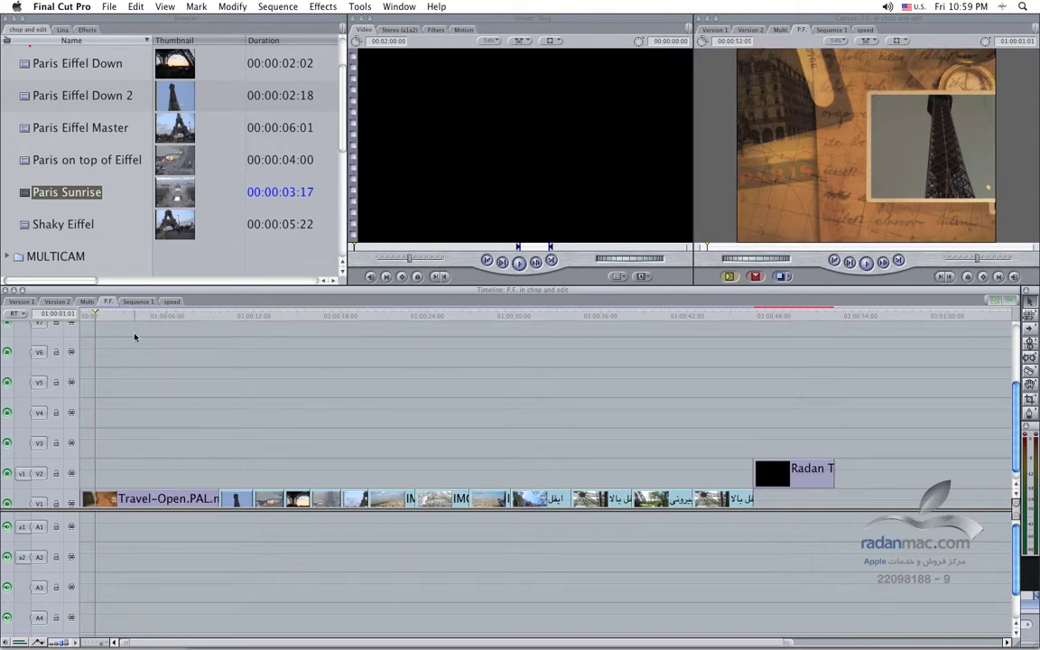
{"action": "mouse_move", "coordinate": [104, 318]}
{"action": "left_mouse_down"}
{"action": "mouse_move", "coordinate": [116, 318]}
{"action": "mouse_move", "coordinate": [104, 320]}
{"action": "left_mouse_up"}
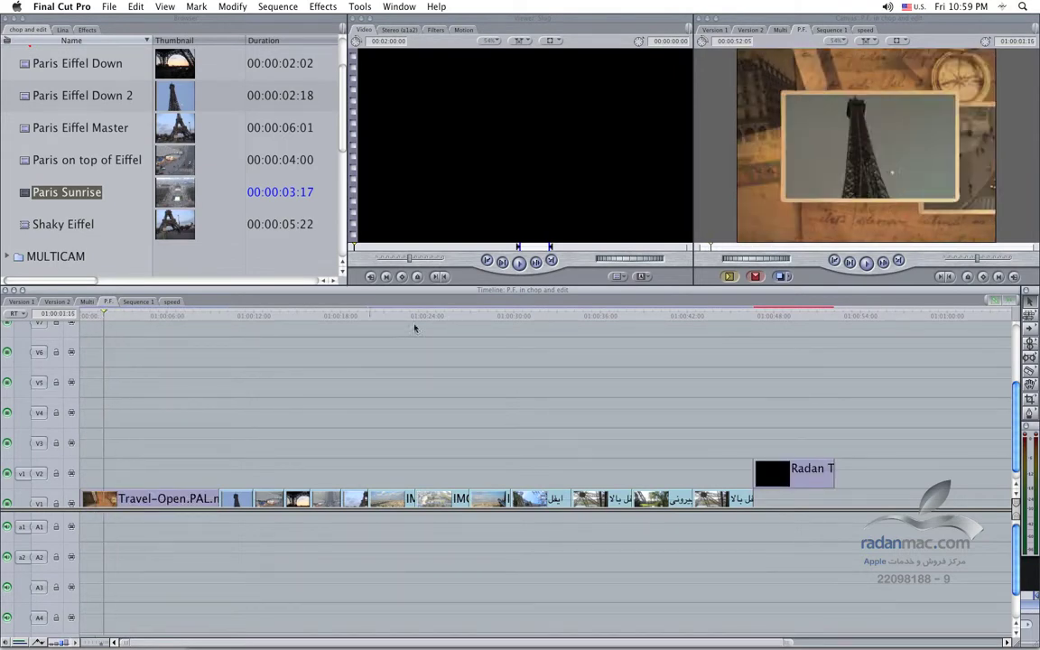